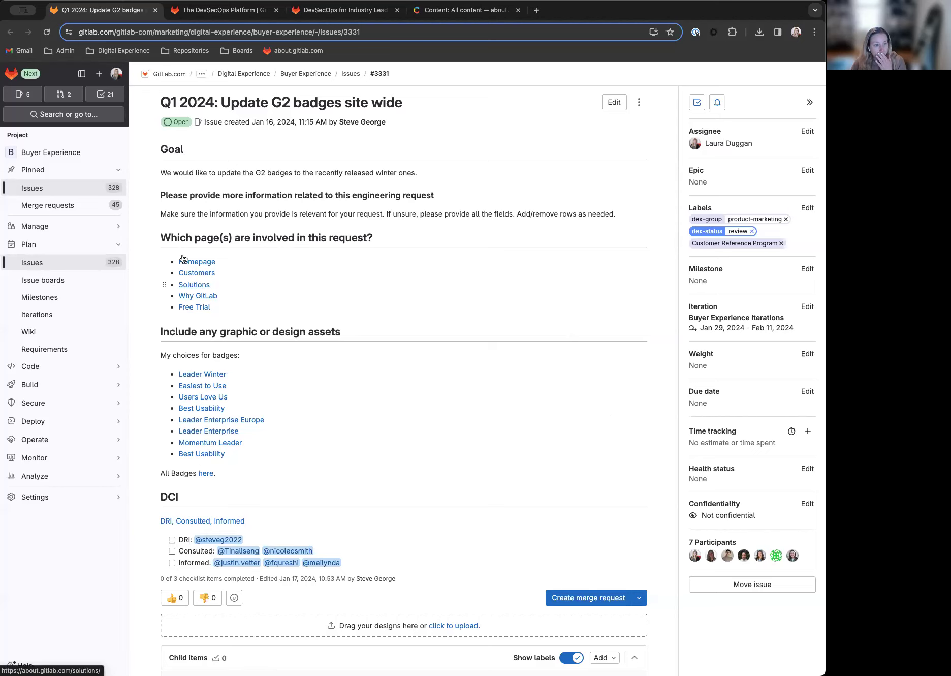
Step: Examine the G2 badges shown on the live GitLab homepage and on the DevSecOps page
left_click(217, 11)
scroll(170, 260, "up", 5)
scroll(171, 260, "down", 6)
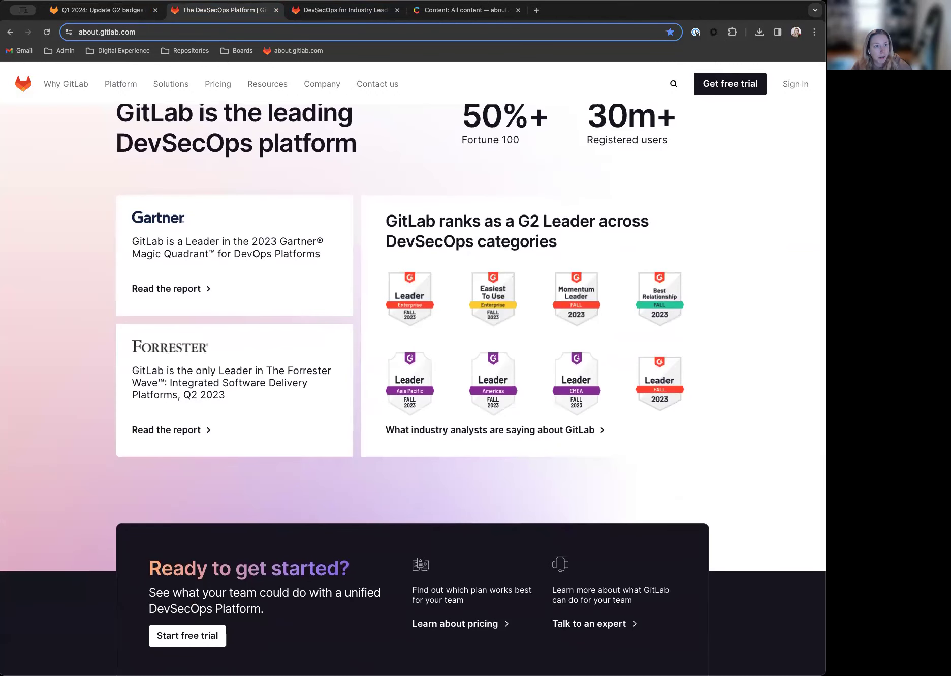
key("ctrl+Tab")
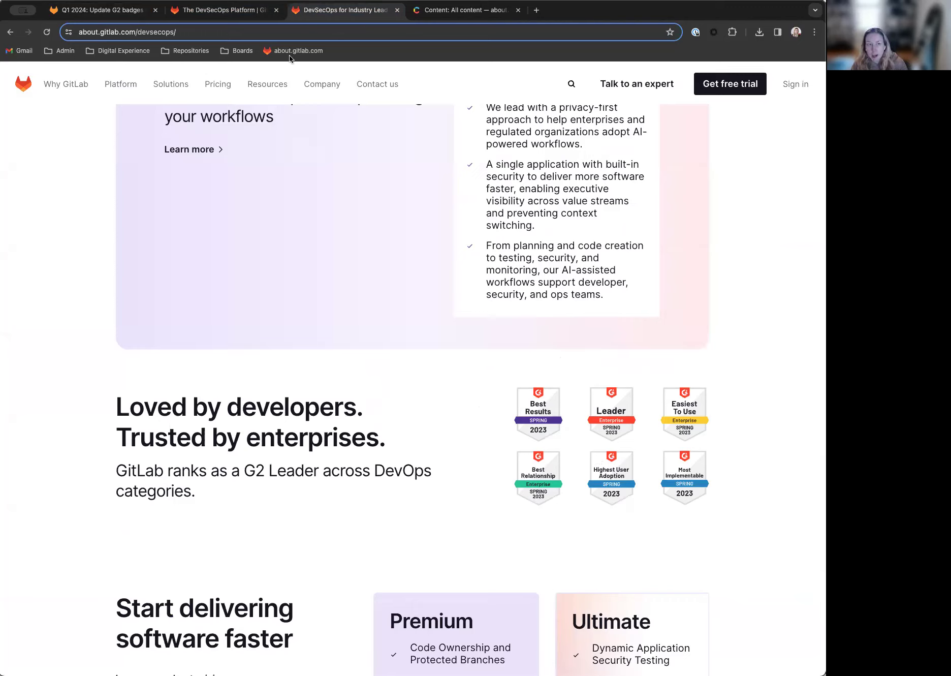
Step: Switch to Contentful and select the about.gitlab.com space
left_click(445, 14)
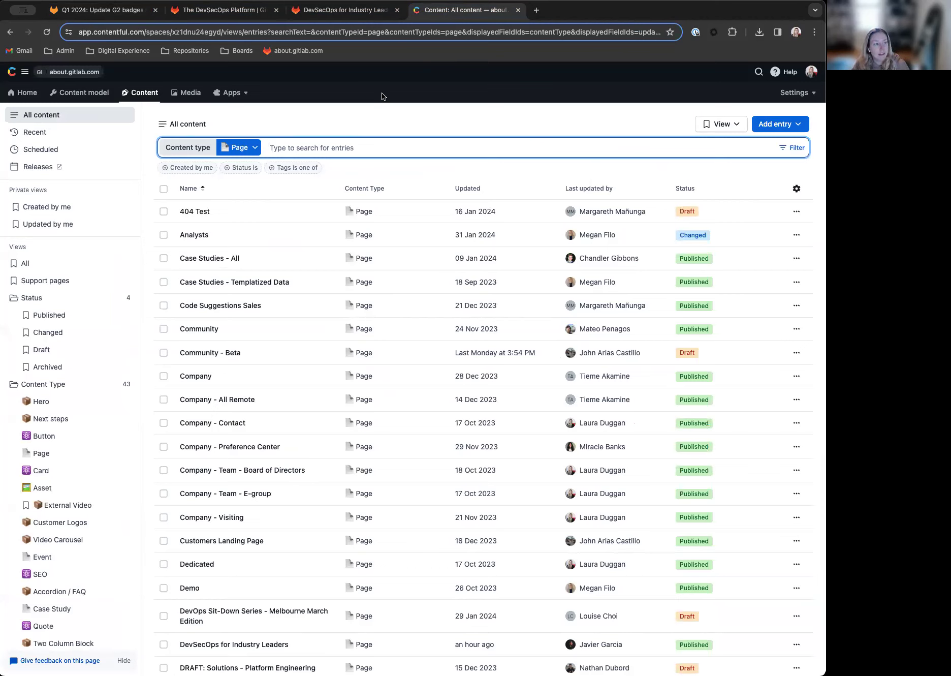
left_click(74, 74)
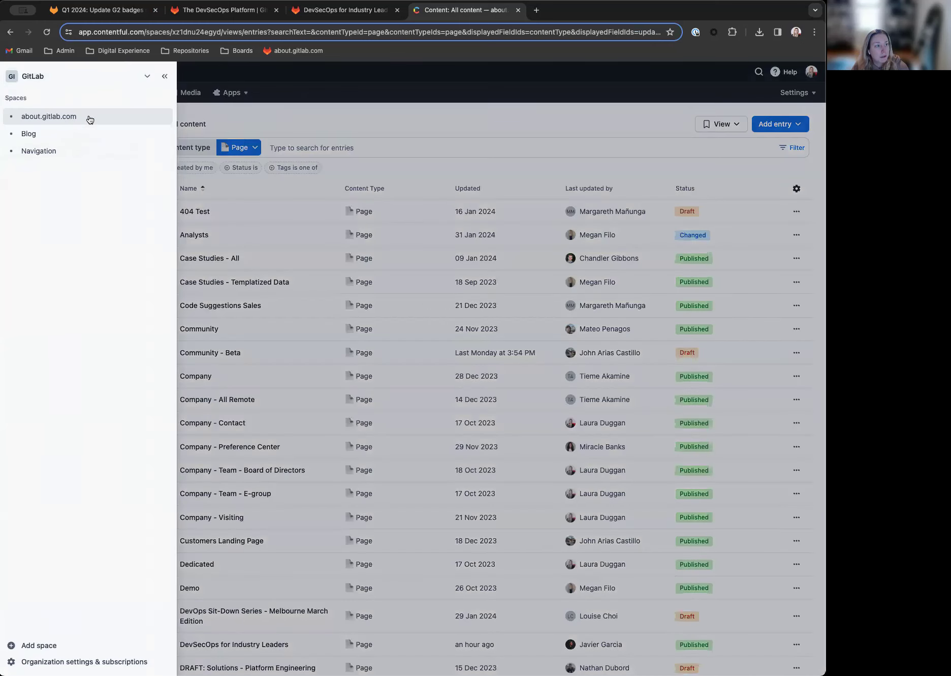
left_click(89, 117)
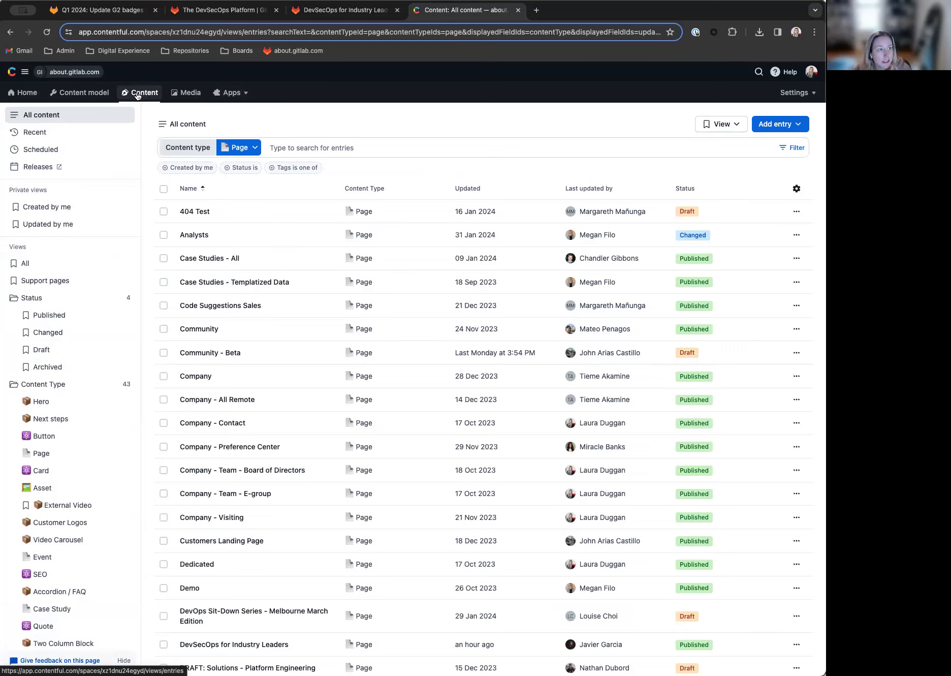
Step: Look through the assets in the space's media library
left_click(187, 97)
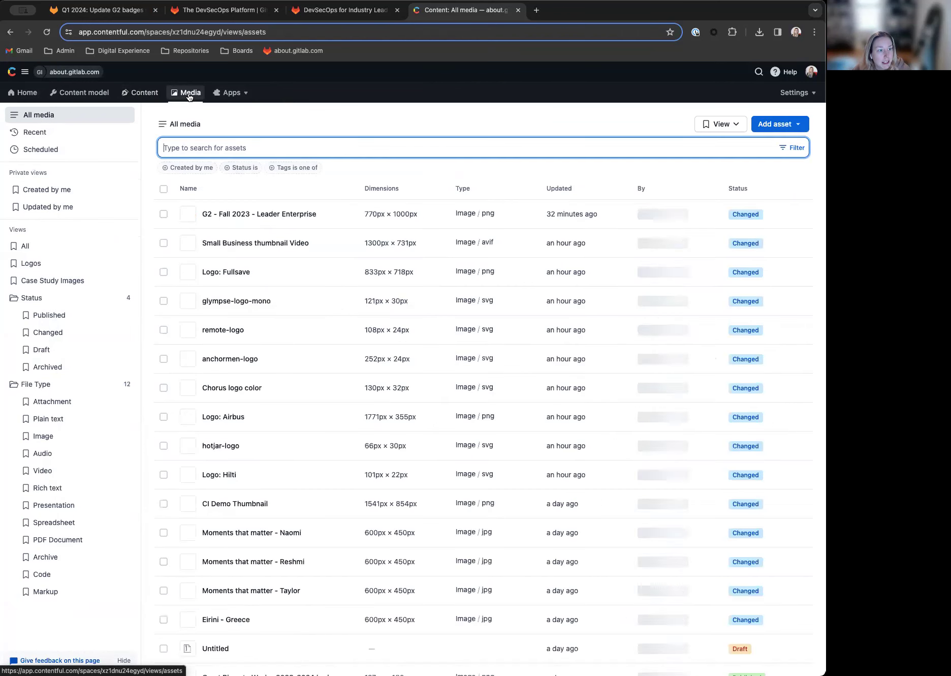
scroll(356, 291, "down", 10)
scroll(348, 269, "up", 10)
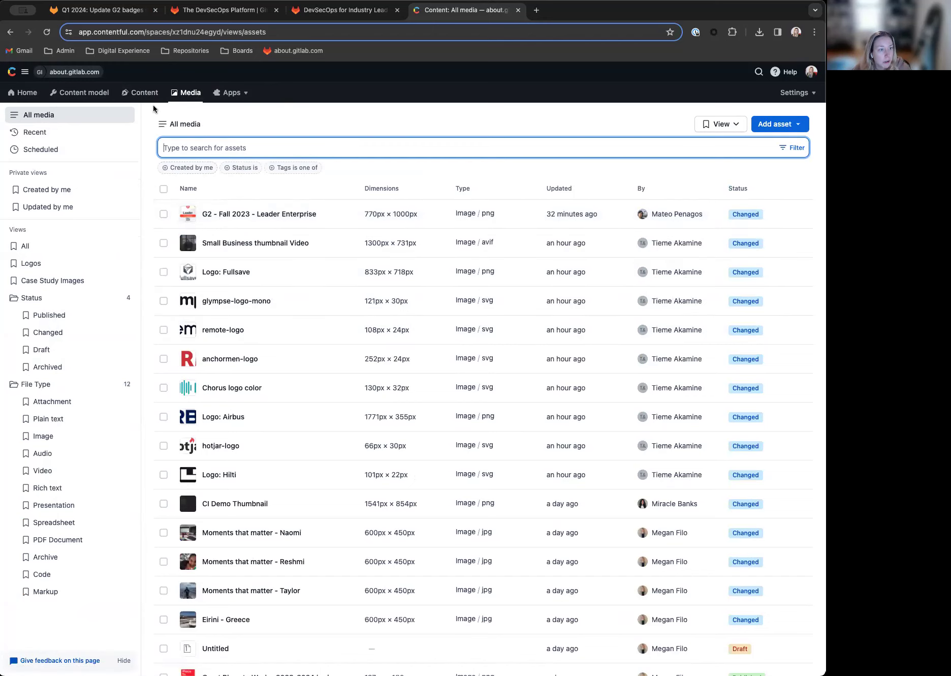
Step: Return to the content entries, keep the content type filter on Page, and open the Homepage entry
left_click(140, 92)
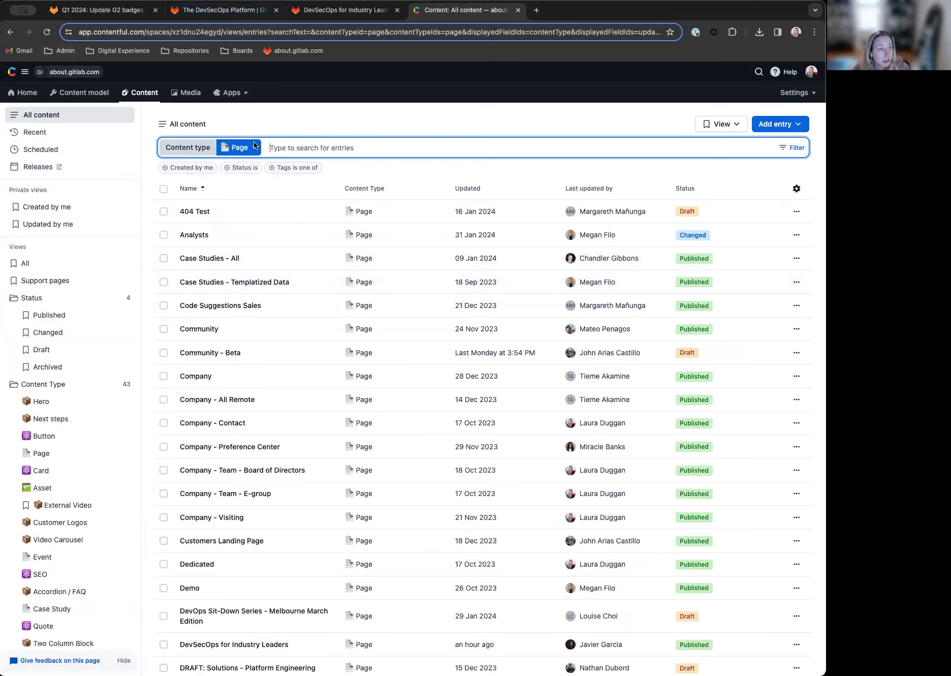
left_click(241, 150)
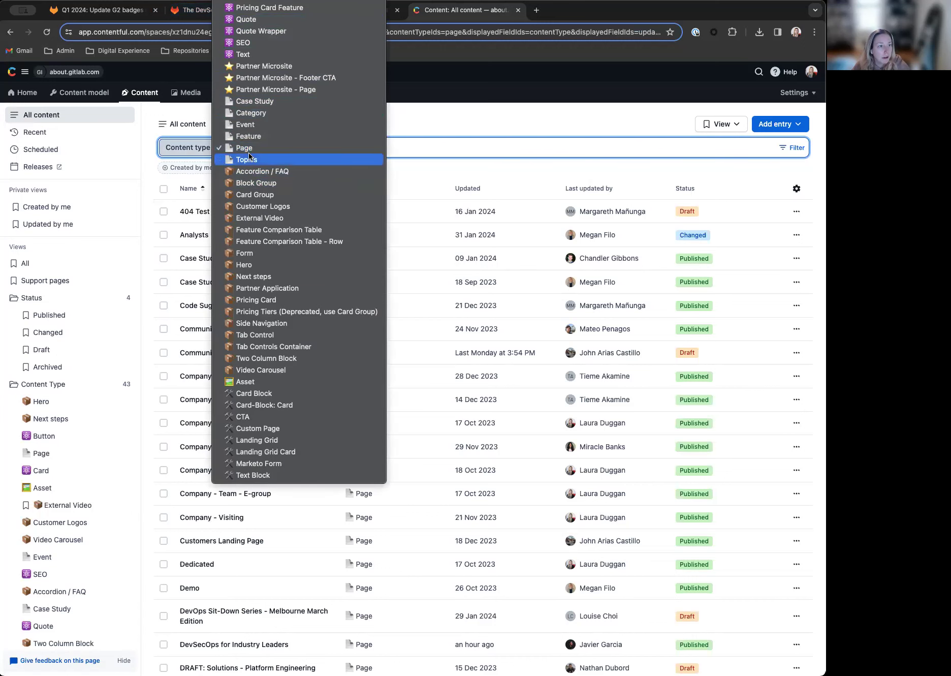
left_click(250, 153)
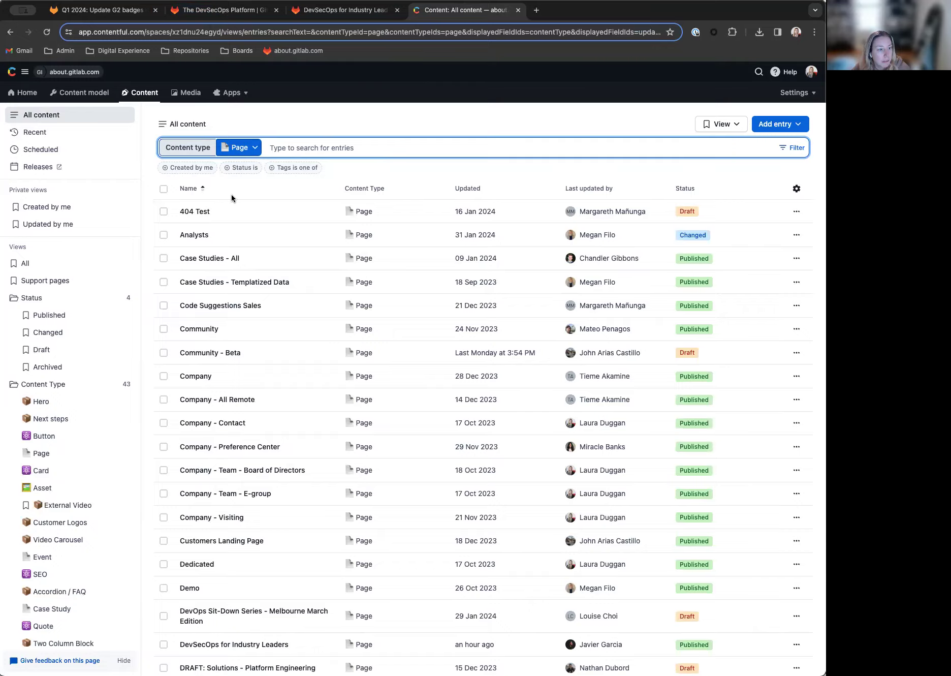
scroll(232, 197, "down", 10)
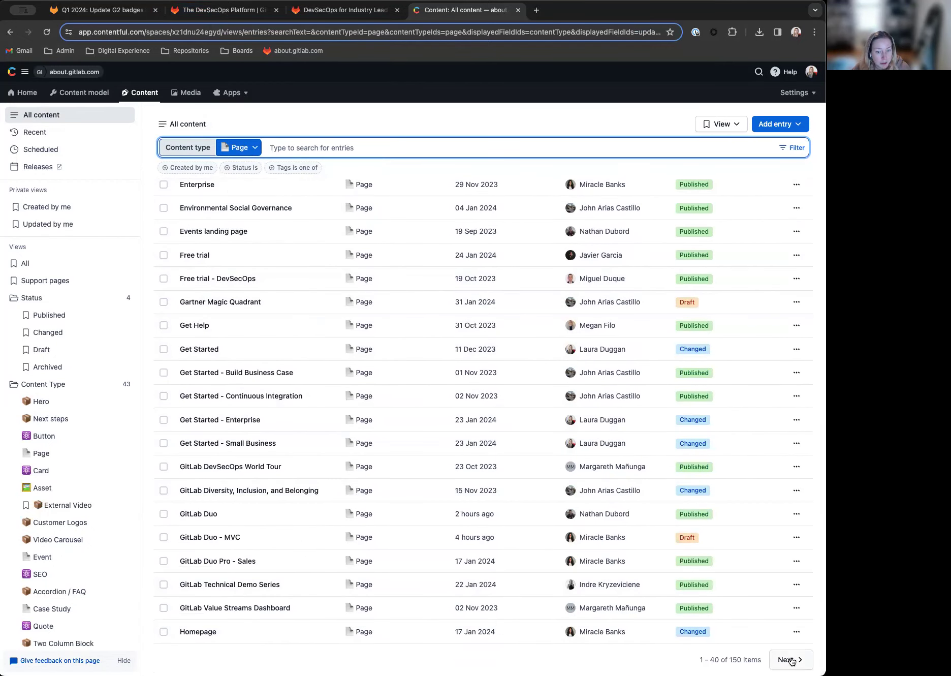
left_click(347, 629)
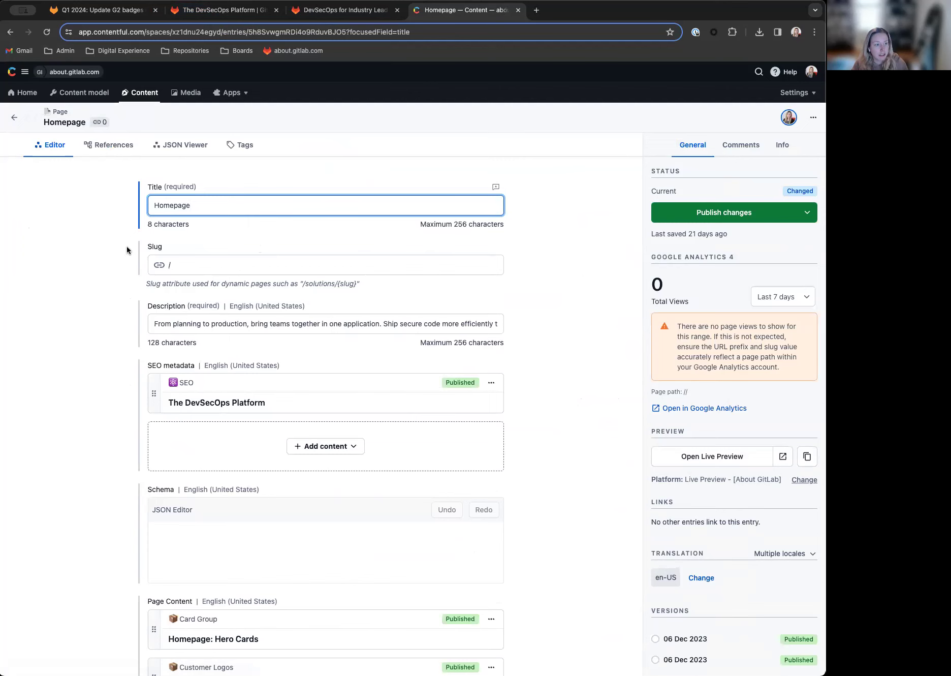
Step: Compare the sections of the live homepage with the Page Content blocks of the Homepage entry
left_click(206, 16)
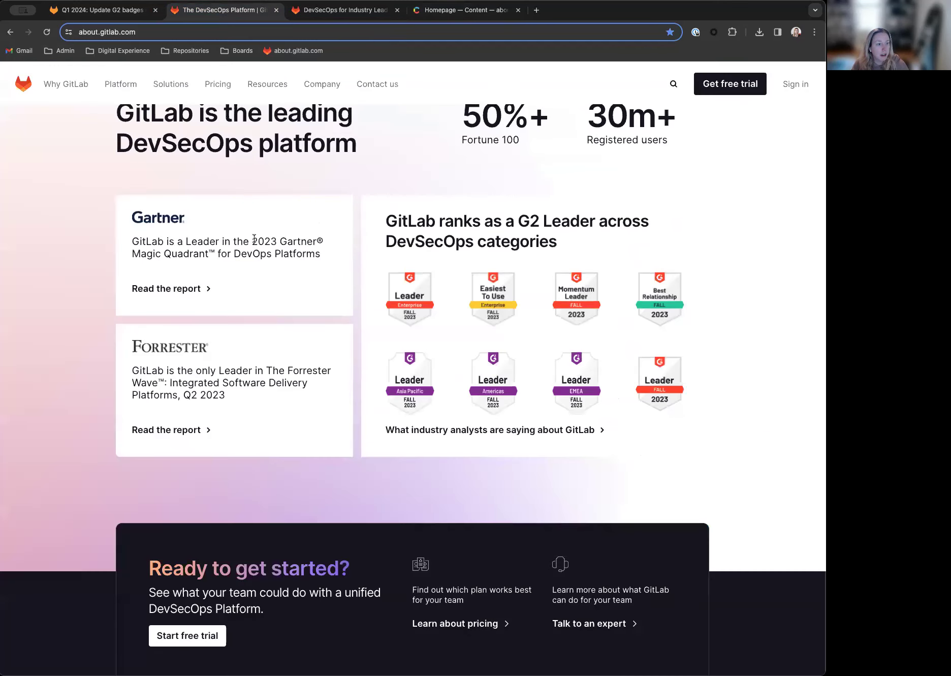
scroll(253, 238, "up", 15)
scroll(254, 242, "down", 5)
scroll(254, 243, "down", 2)
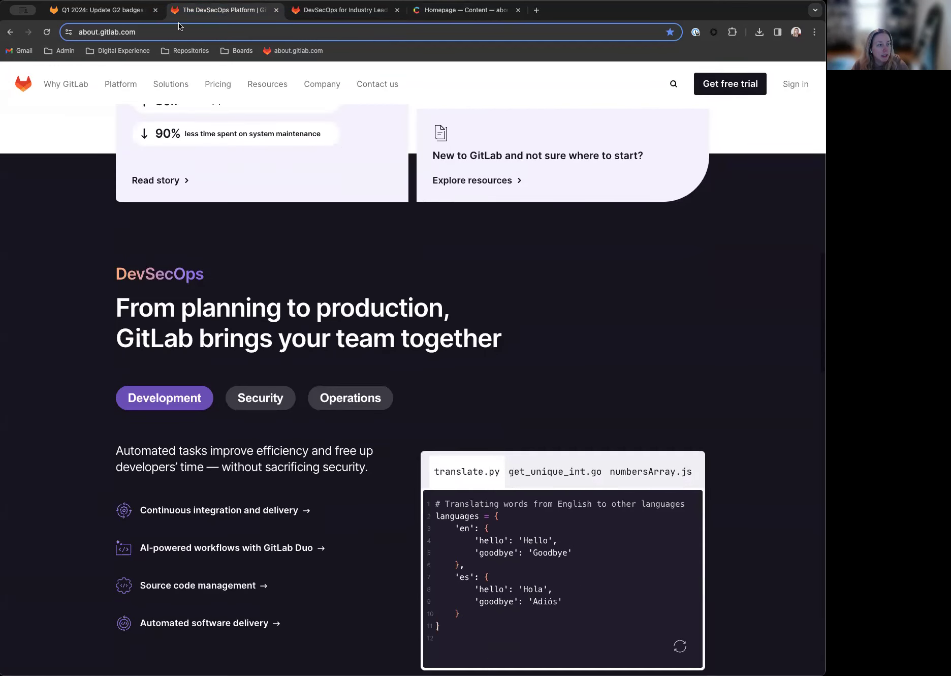
left_click(459, 10)
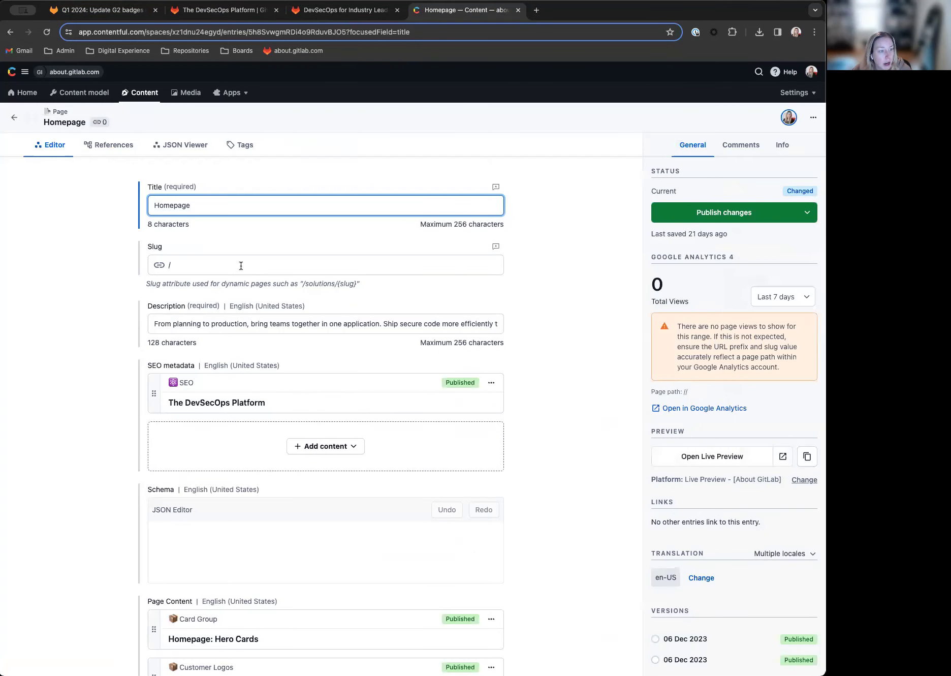
scroll(241, 265, "down", 8)
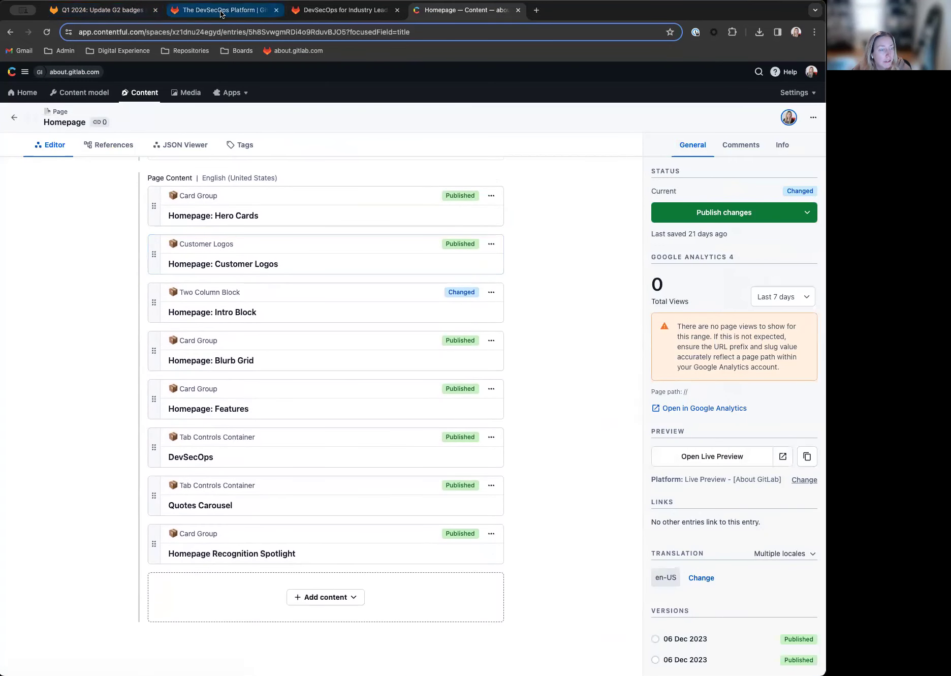
Step: Review the live homepage's sections down to the "GitLab is the leading DevSecOps platform" section with the G2 badges
left_click(221, 14)
scroll(270, 228, "up", 13)
scroll(270, 228, "down", 18)
scroll(271, 233, "up", 6)
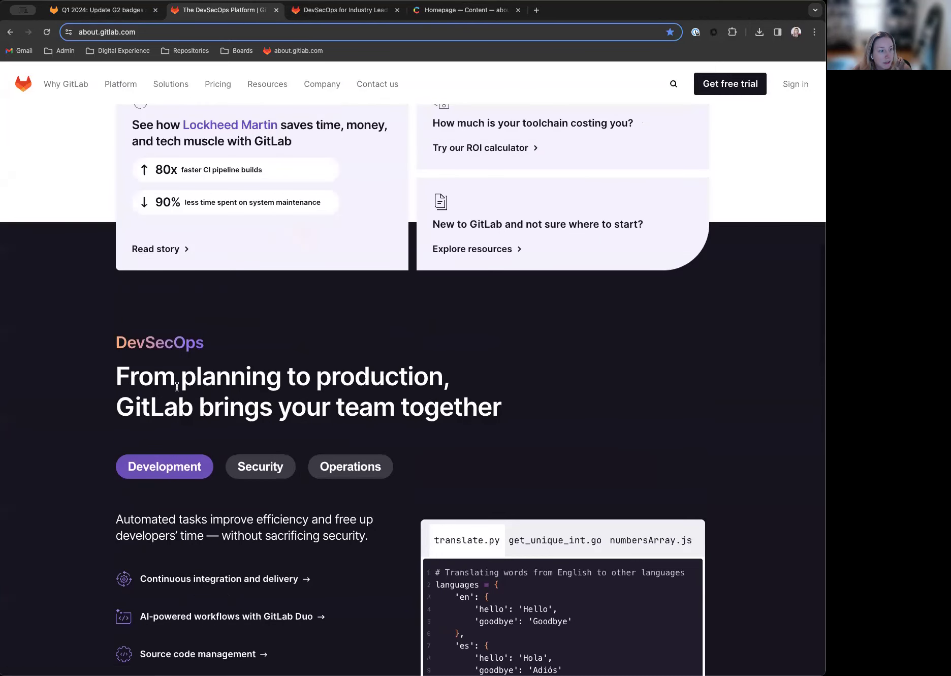
scroll(316, 391, "down", 12)
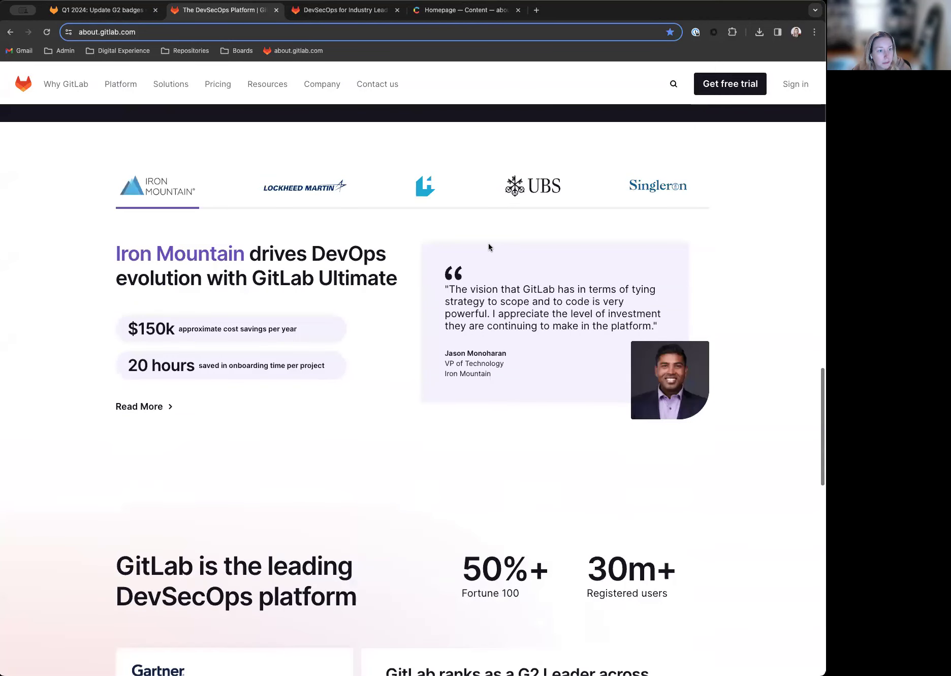
scroll(172, 268, "down", 8)
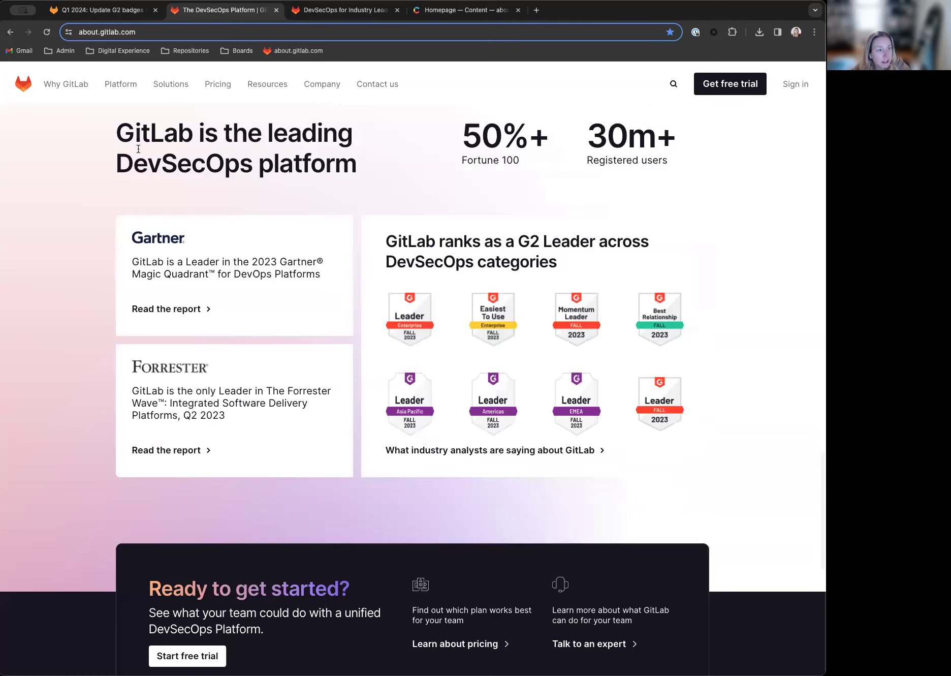
scroll(159, 186, "up", 2)
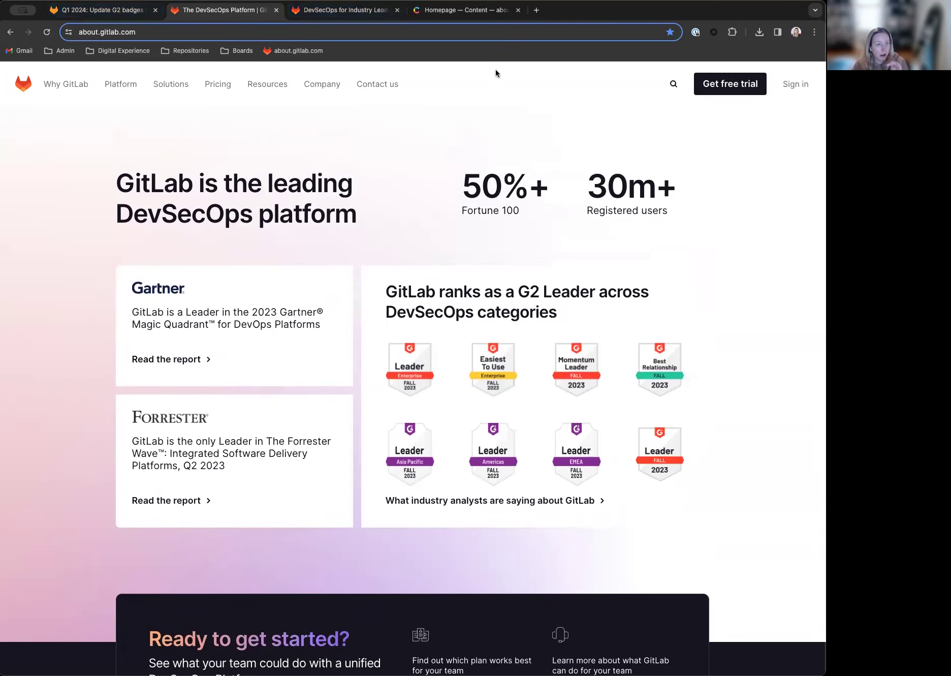
Step: Open the Homepage Recognition Spotlight card group from the Homepage entry's Page Content in Contentful
left_click(465, 10)
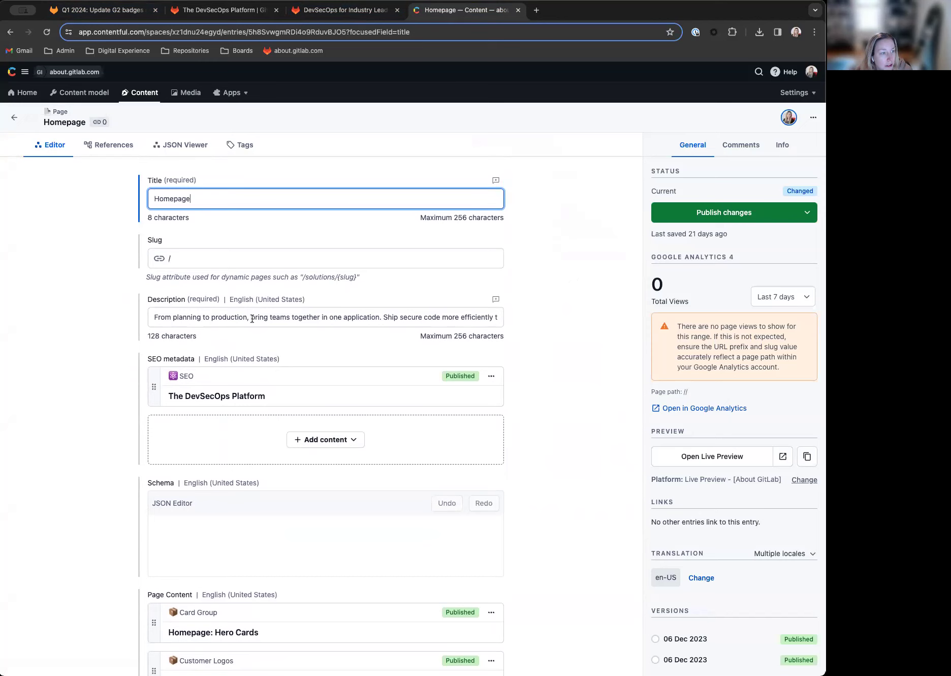
scroll(233, 396, "down", 7)
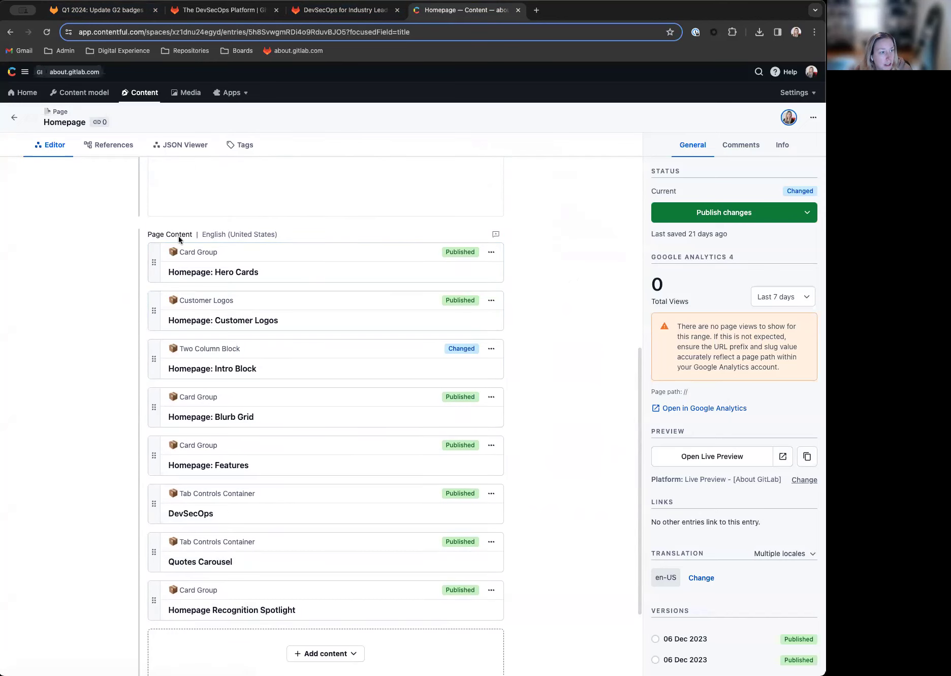
scroll(263, 285, "down", 1)
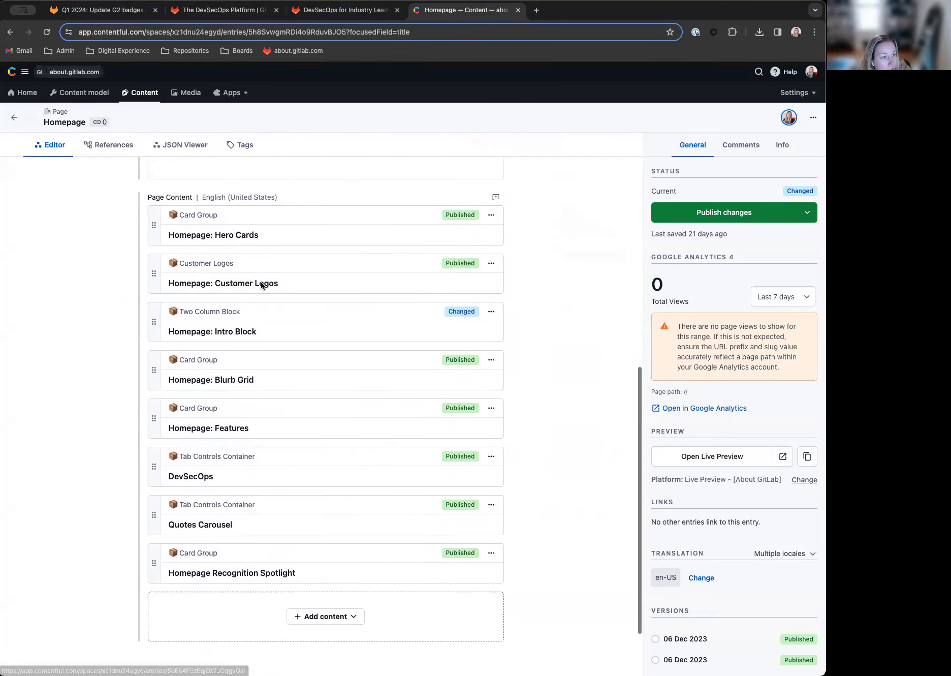
scroll(313, 359, "down", 1)
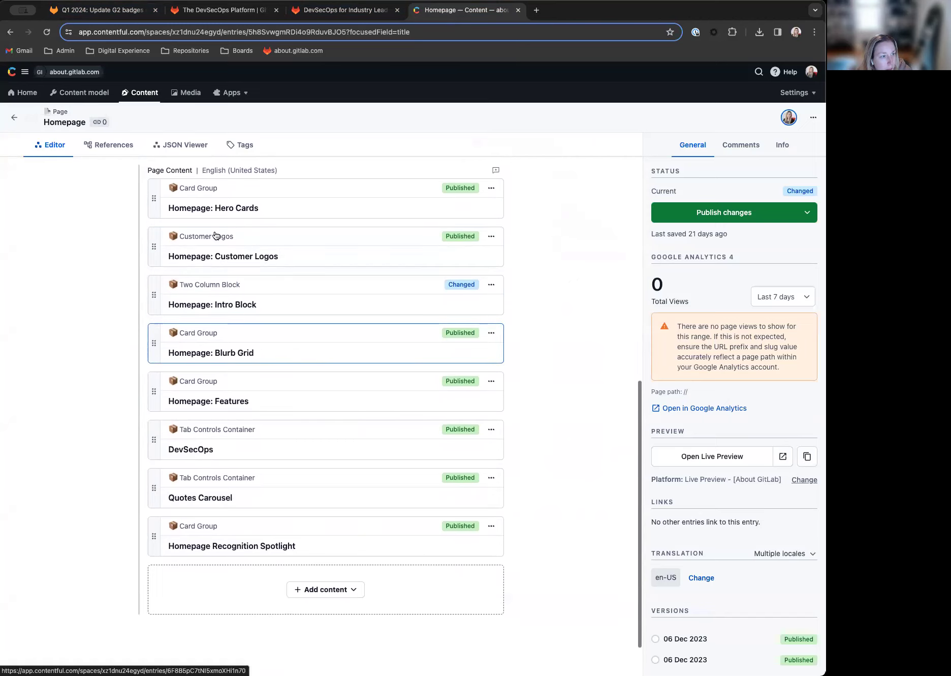
scroll(350, 340, "down", 2)
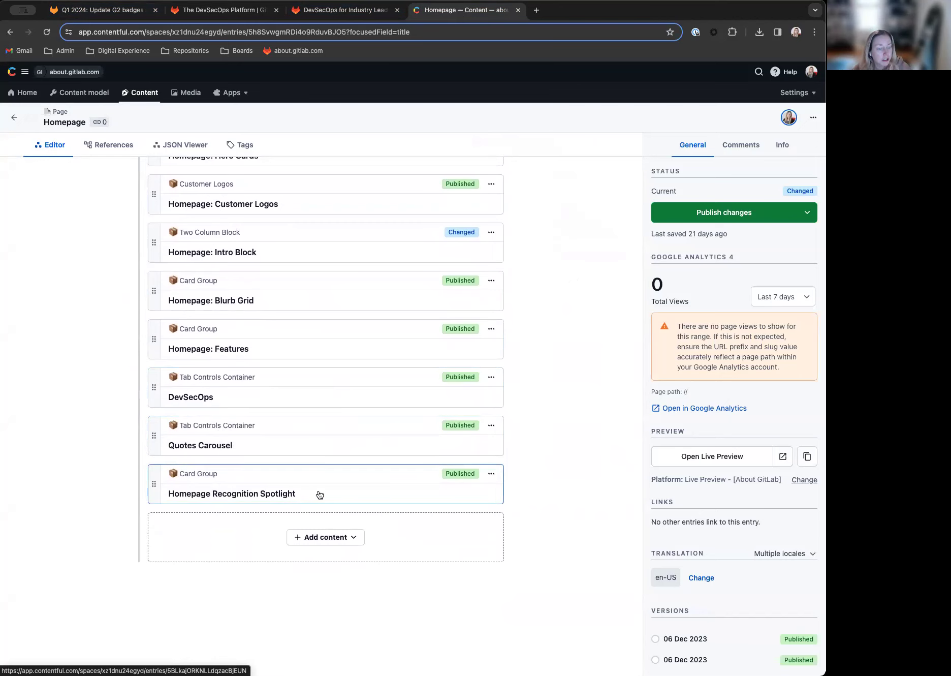
left_click(390, 496)
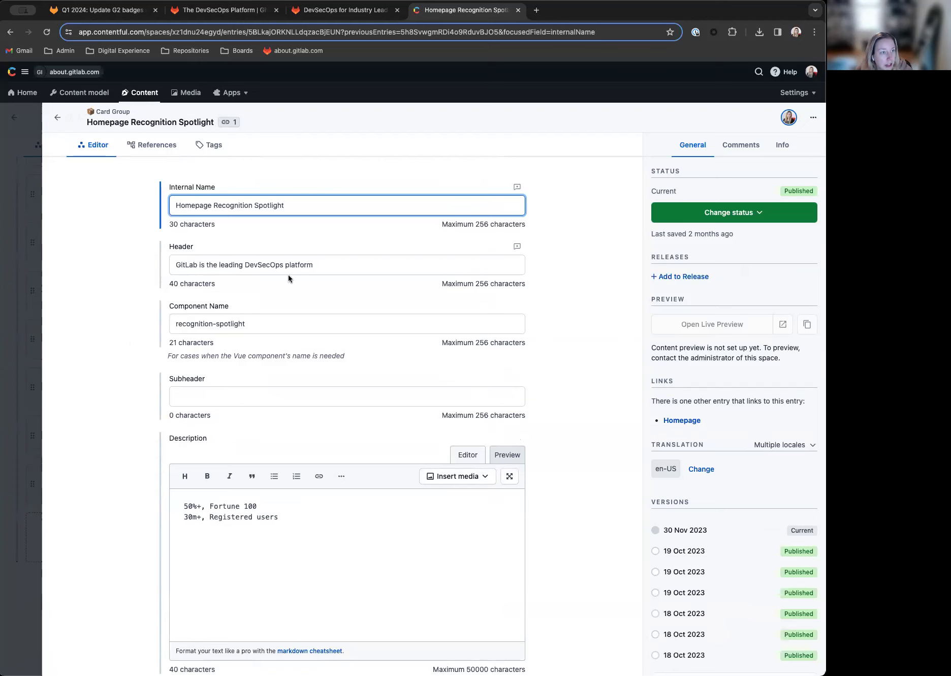
Step: Compare the card group's header and description with the heading and statistics on the live homepage
left_click(212, 10)
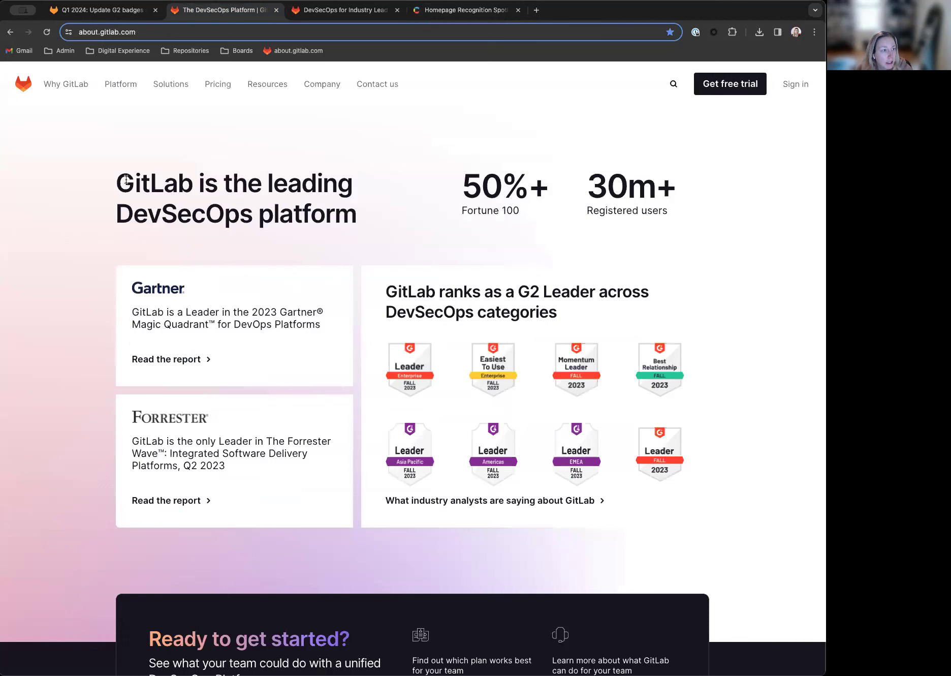
left_click_drag(126, 180, 320, 207)
left_click(451, 18)
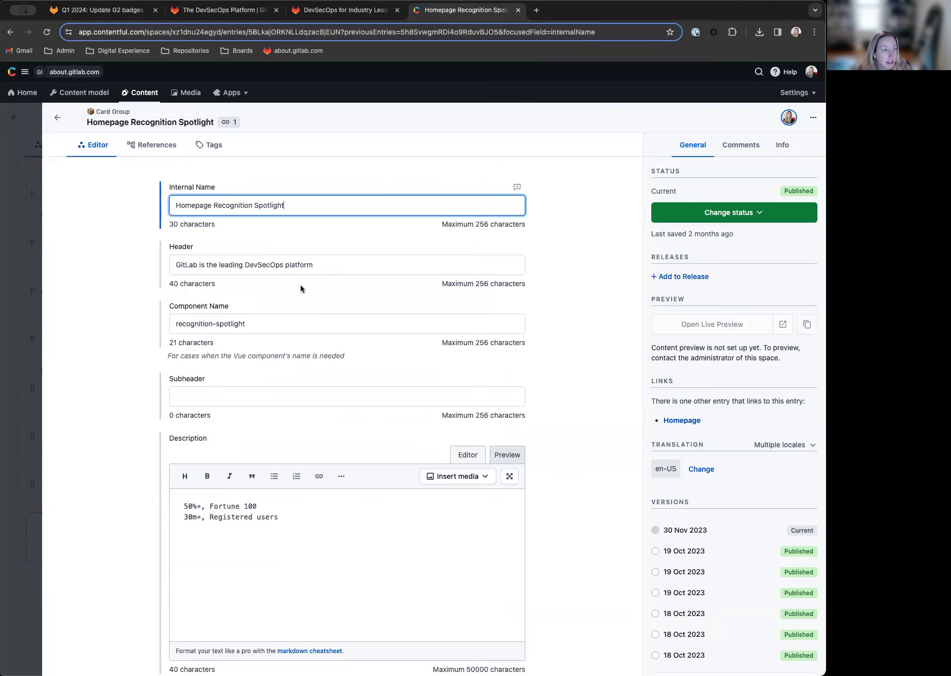
scroll(285, 274, "down", 2)
scroll(274, 269, "down", 3)
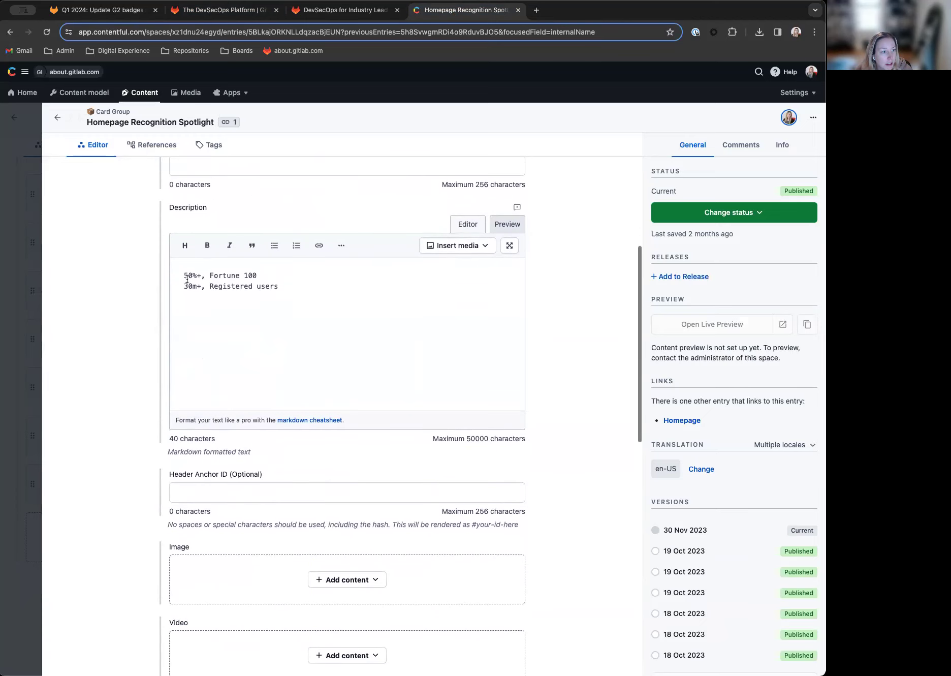
left_click(231, 14)
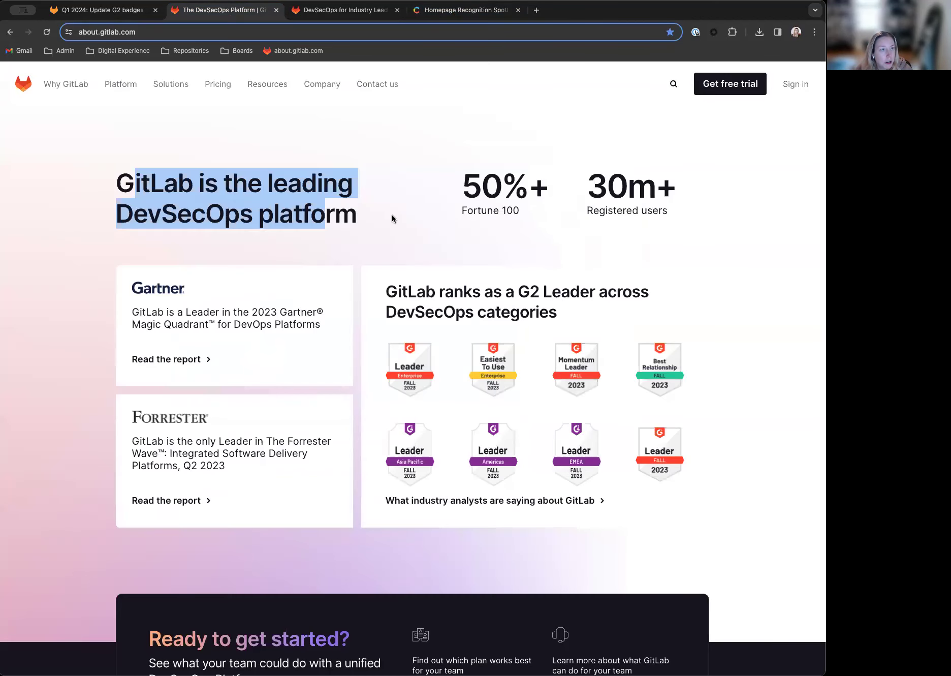
left_click(466, 14)
Step: Match the group's cards to the live page and open the "Homepage: GitLab ranks as a G2 Leader across DevSecOps categories" card
scroll(234, 243, "down", 9)
scroll(384, 340, "down", 1)
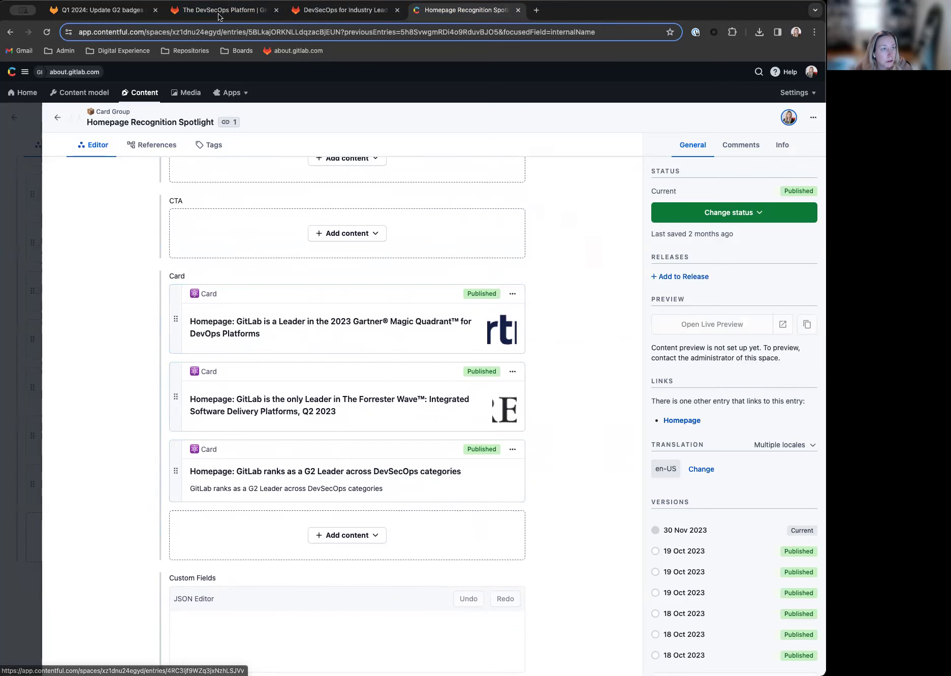
key("super+2")
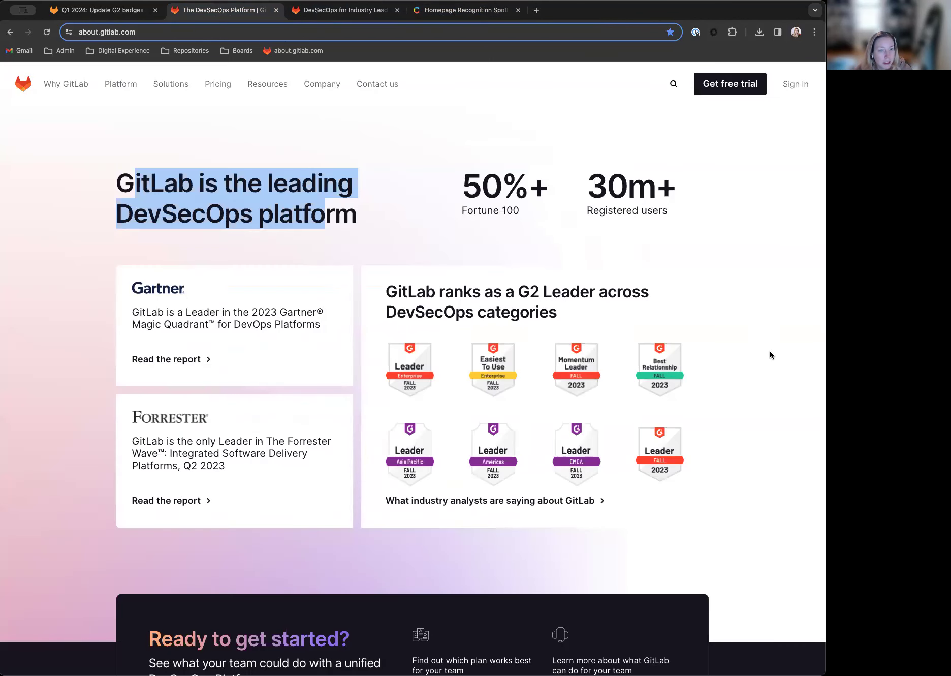
key("super+4")
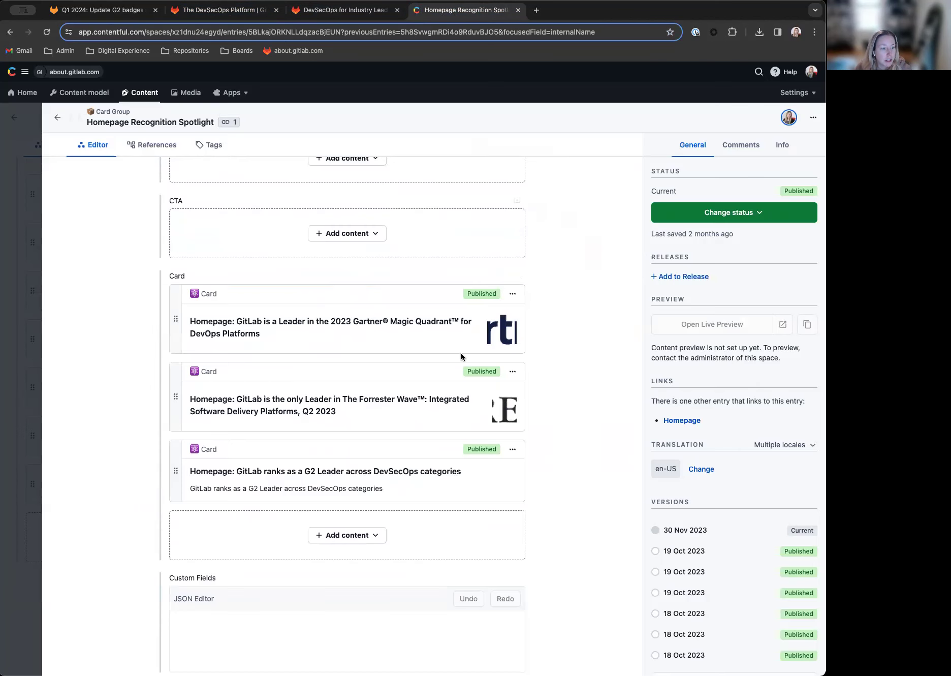
left_click(336, 445)
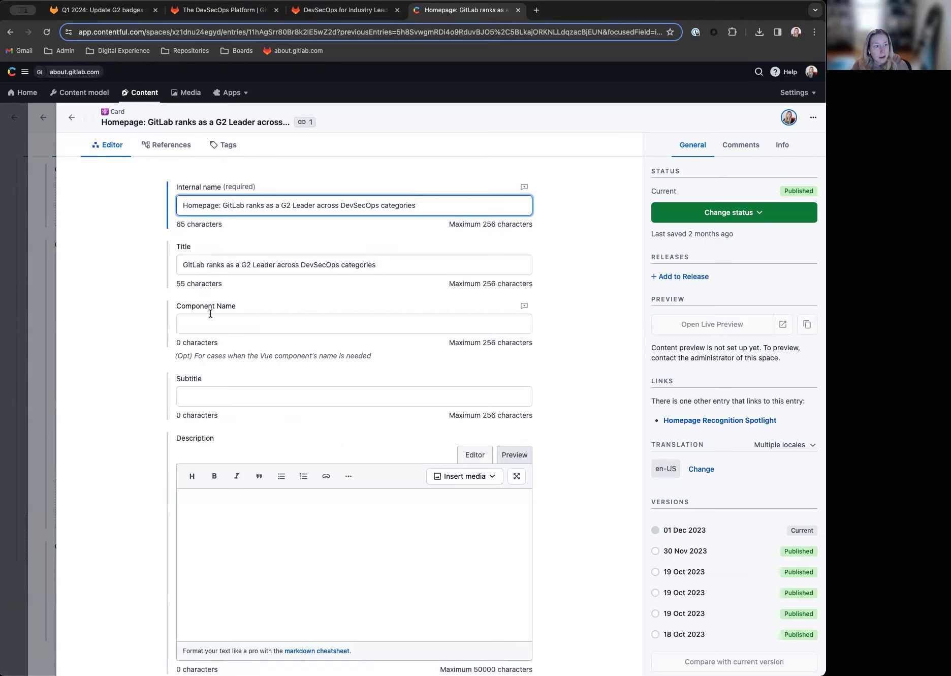
scroll(145, 214, "down", 6)
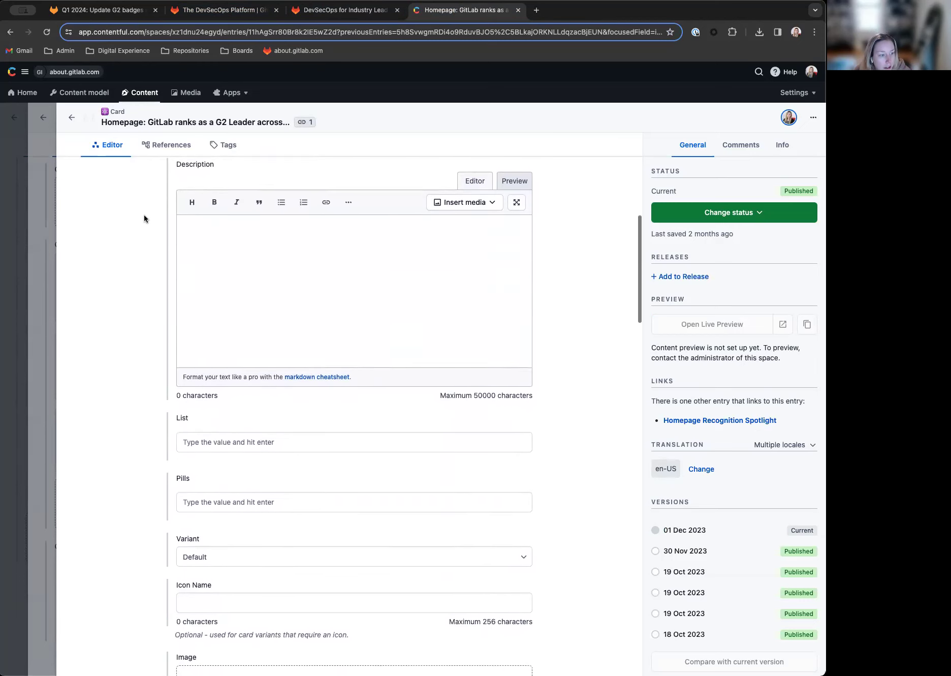
Step: Compare the card's Content Area assets with the live homepage's G2 badges and open the "G2 - Fall 2023 - Leader Enterprise" asset
scroll(144, 215, "up", 6)
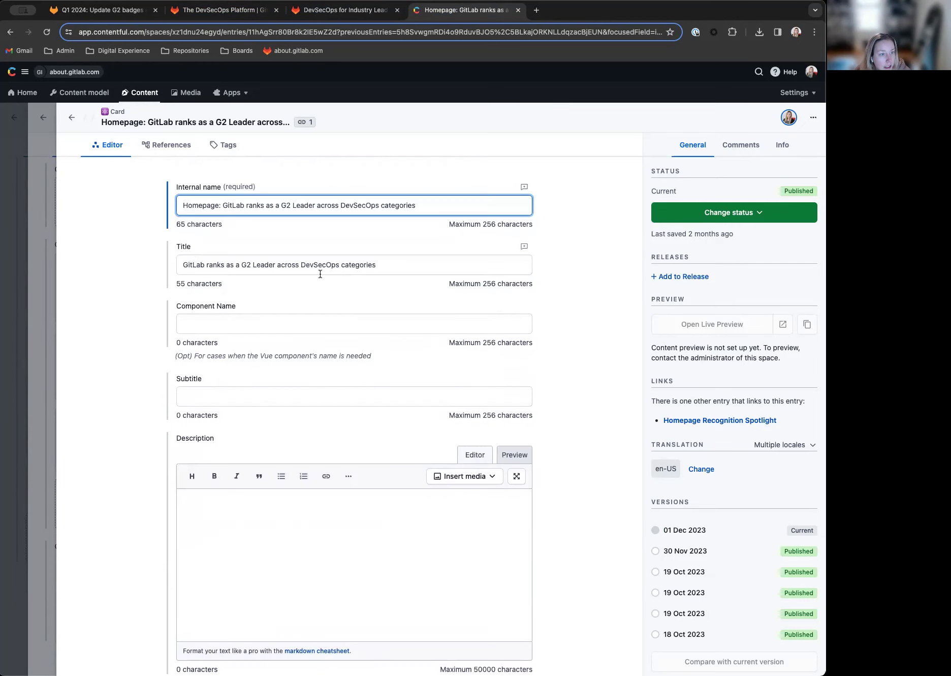
scroll(84, 271, "down", 10)
scroll(208, 310, "down", 6)
scroll(293, 314, "down", 15)
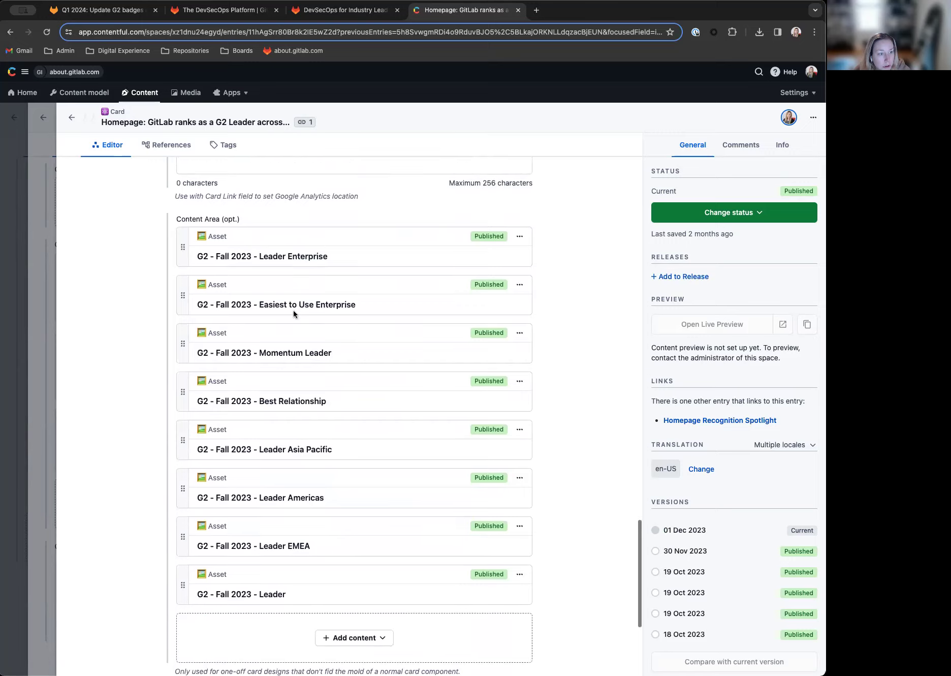
scroll(293, 311, "down", 1)
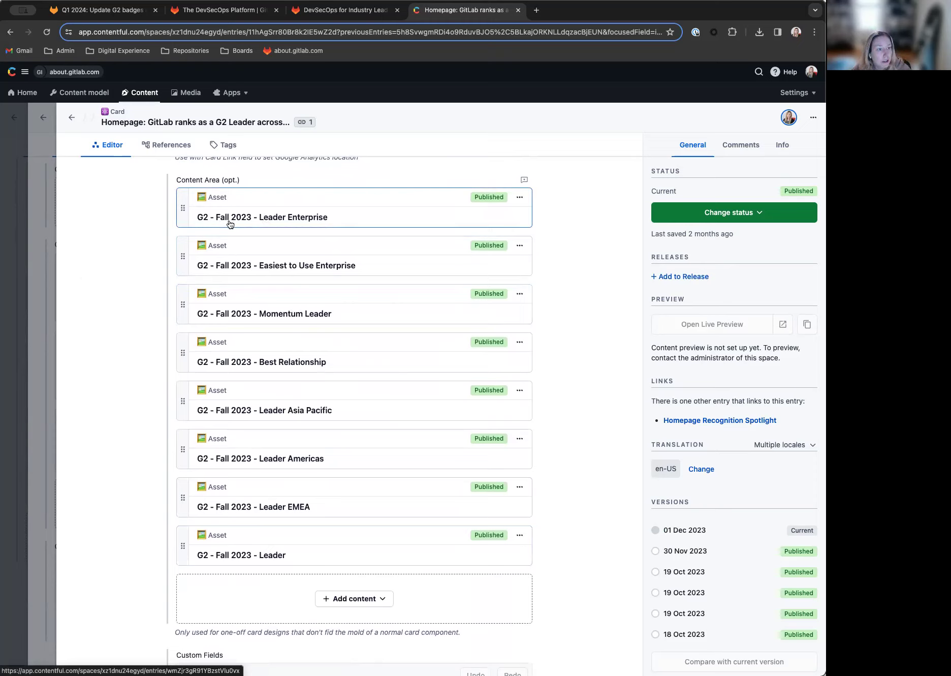
left_click(226, 11)
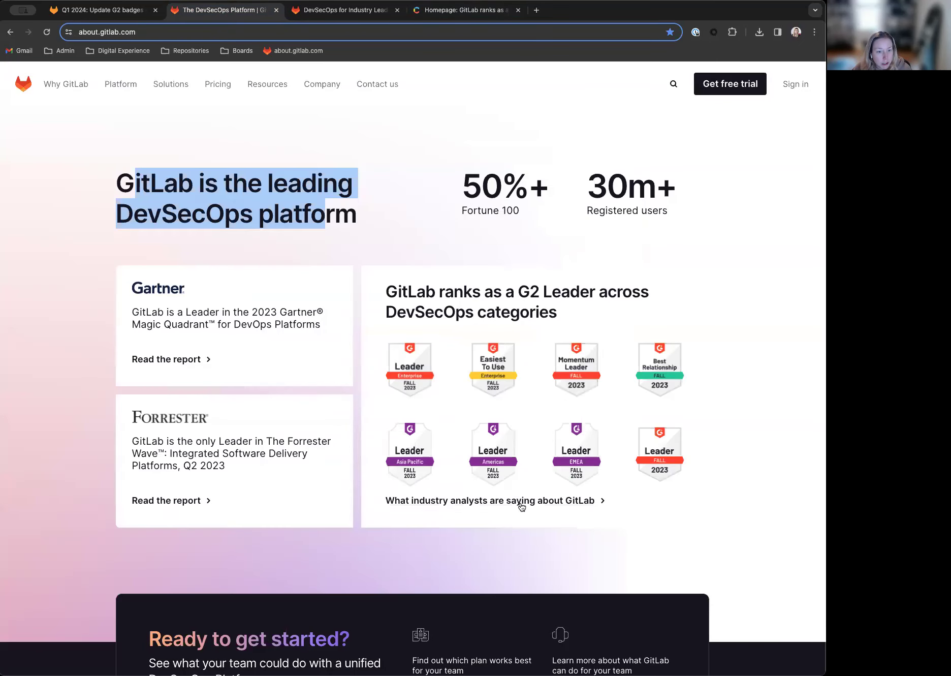
left_click(465, 10)
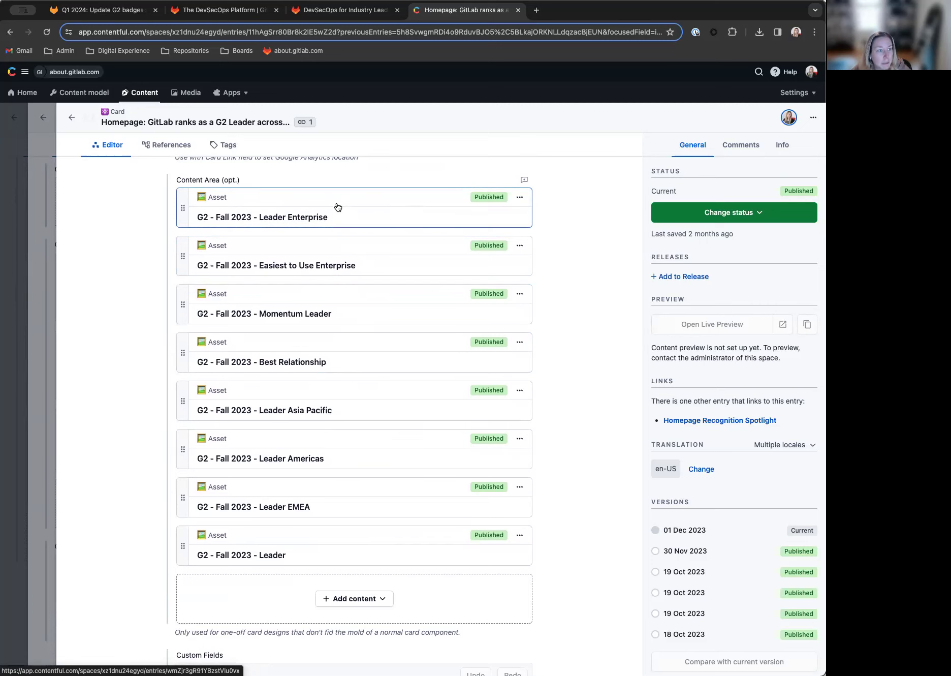
left_click(356, 205)
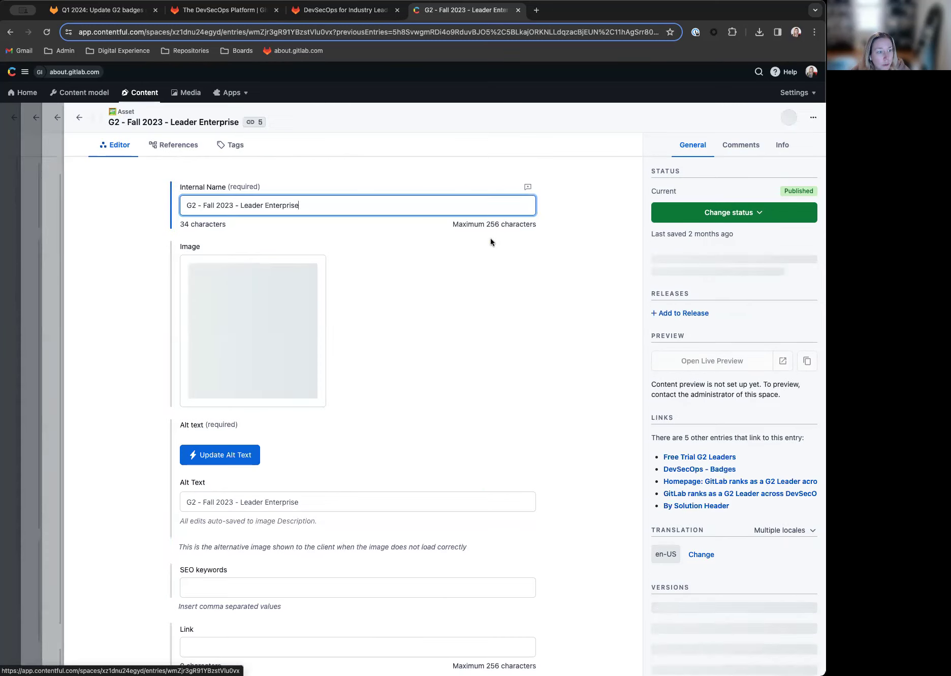
Step: Review the Leader Enterprise asset's image and alt text fields and the list of other entries that link to it
scroll(357, 222, "down", 2)
scroll(330, 215, "up", 2)
scroll(414, 247, "down", 2)
scroll(414, 248, "down", 3)
scroll(413, 248, "up", 4)
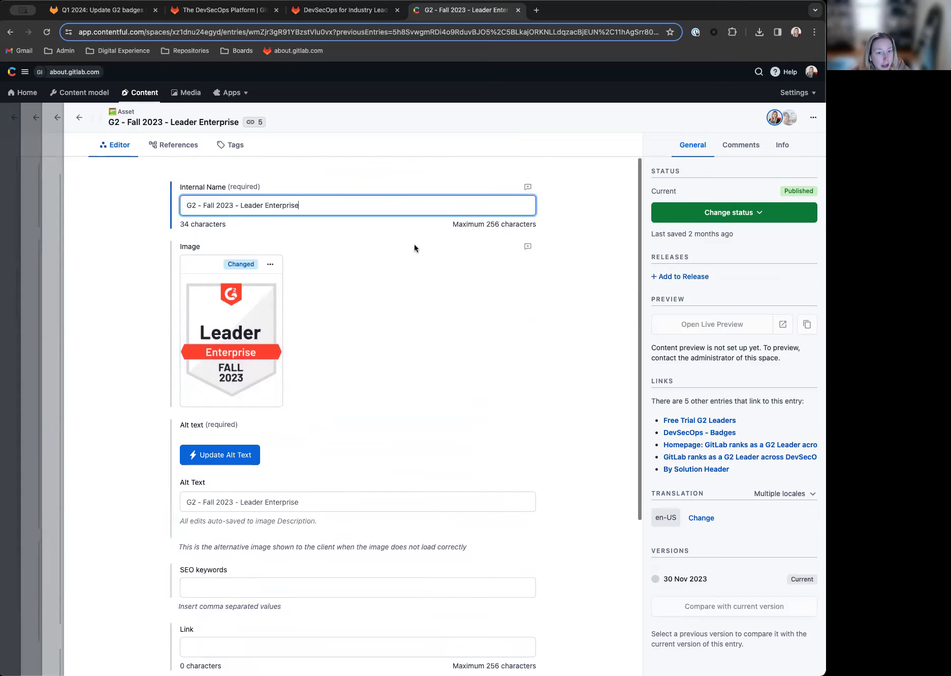
scroll(414, 248, "down", 1)
scroll(415, 248, "up", 1)
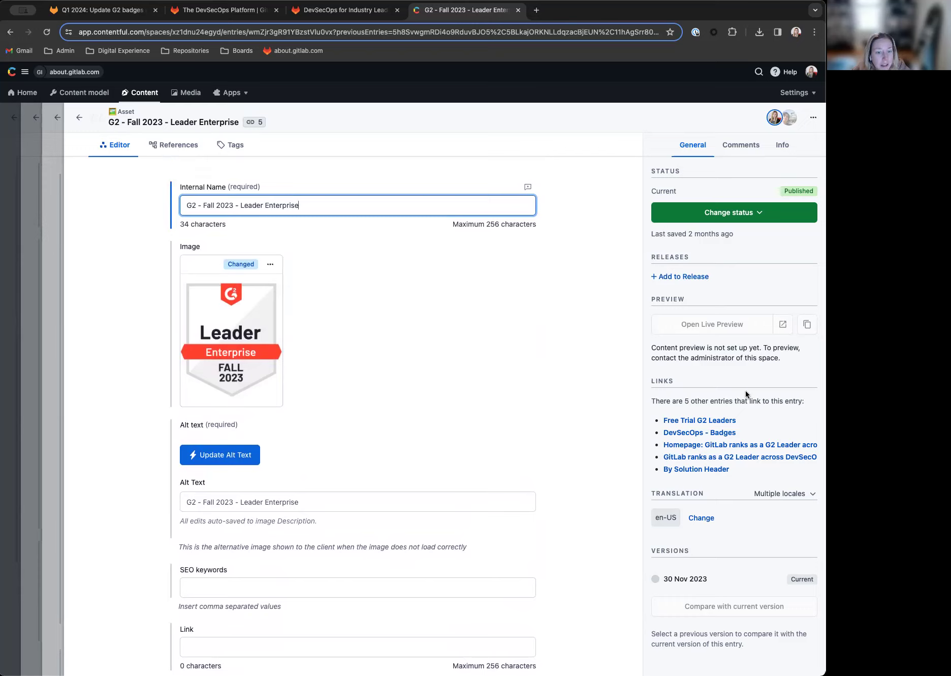
left_click_drag(648, 384, 731, 400)
left_click(701, 399)
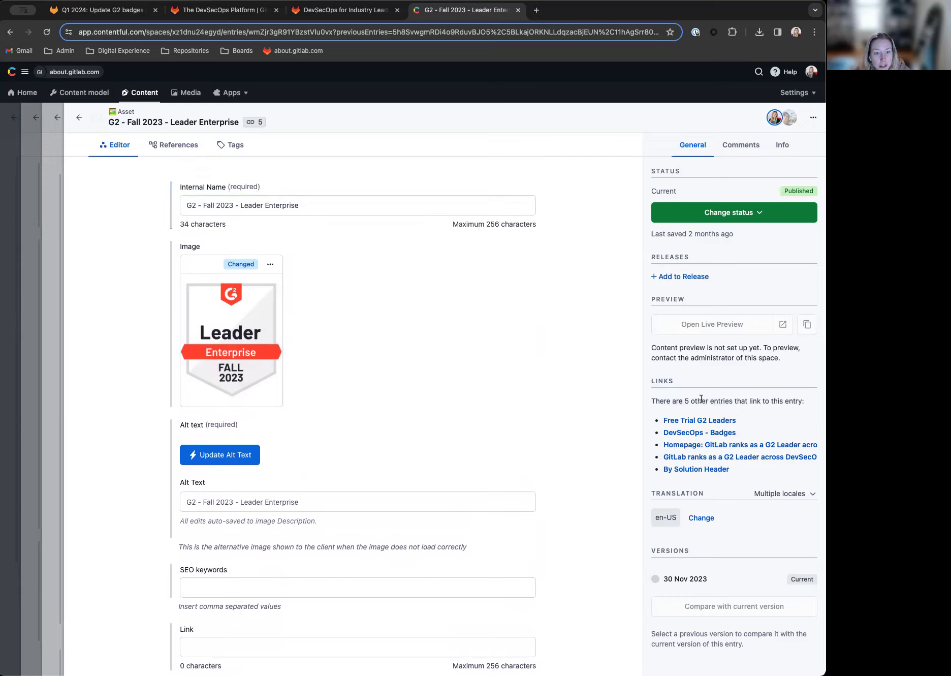
left_click_drag(660, 401, 711, 401)
left_click(786, 402)
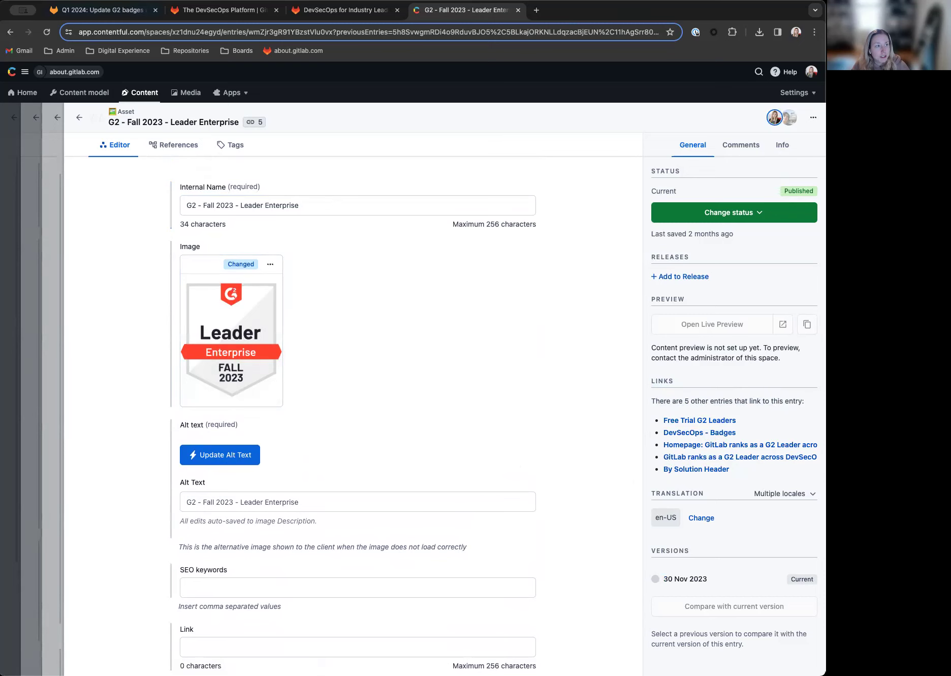
Step: Check the G2 badges issue in GitLab and the live homepage's G2 section, and return to the asset in Contentful
left_click(142, 10)
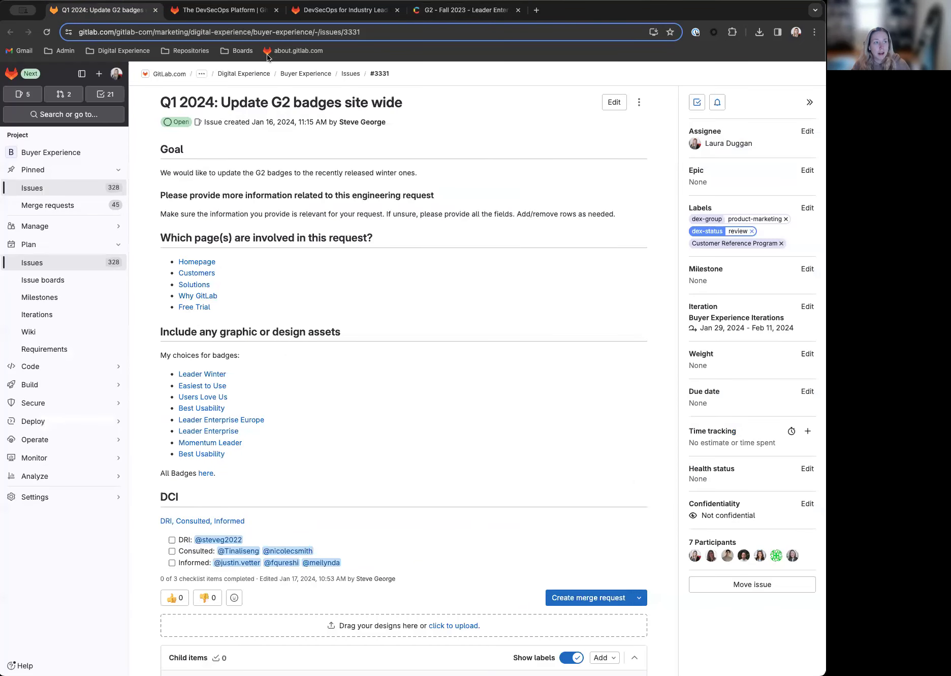
left_click(193, 15)
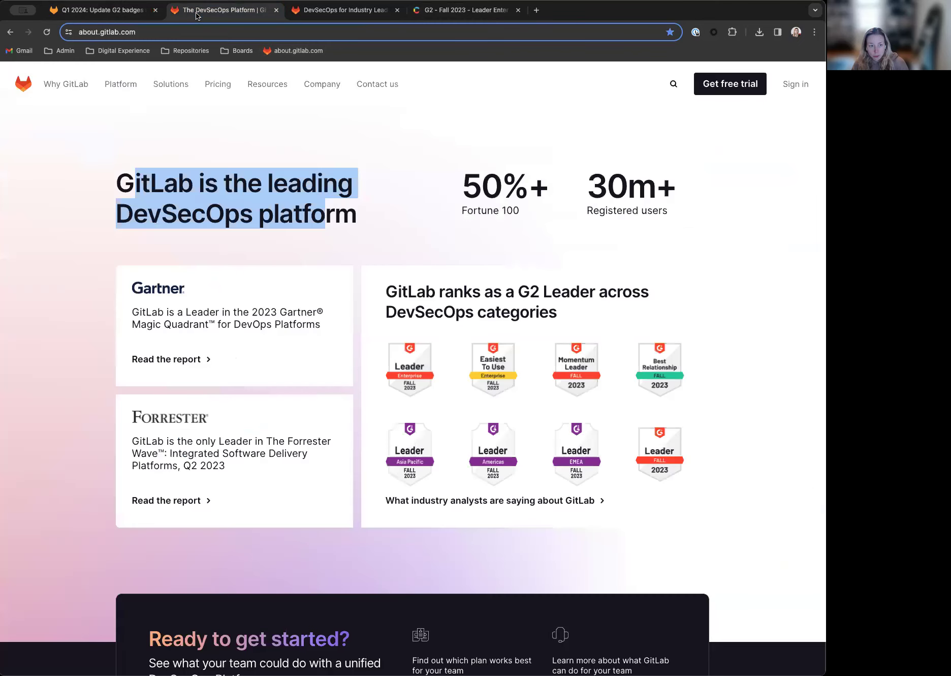
left_click(486, 16)
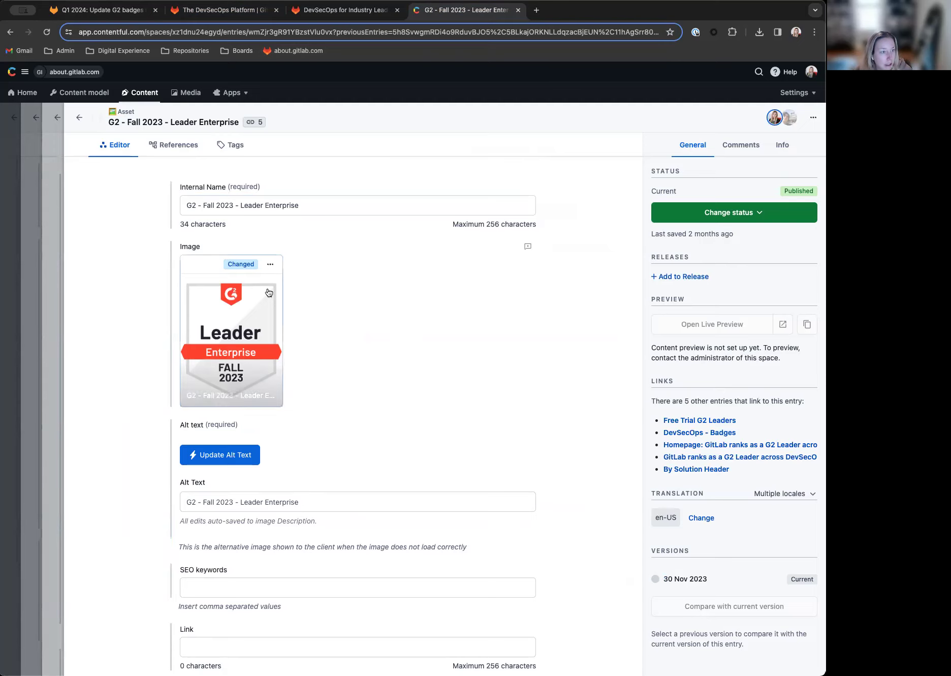
Step: Open the Leader Enterprise asset's image for editing and remove its current file
left_click(271, 264)
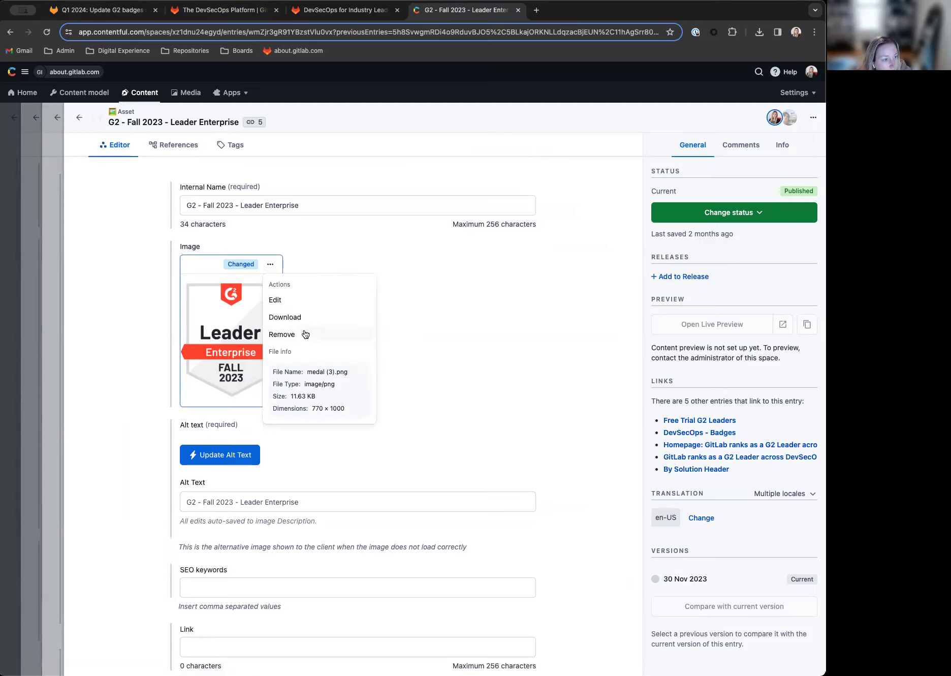
left_click(299, 302)
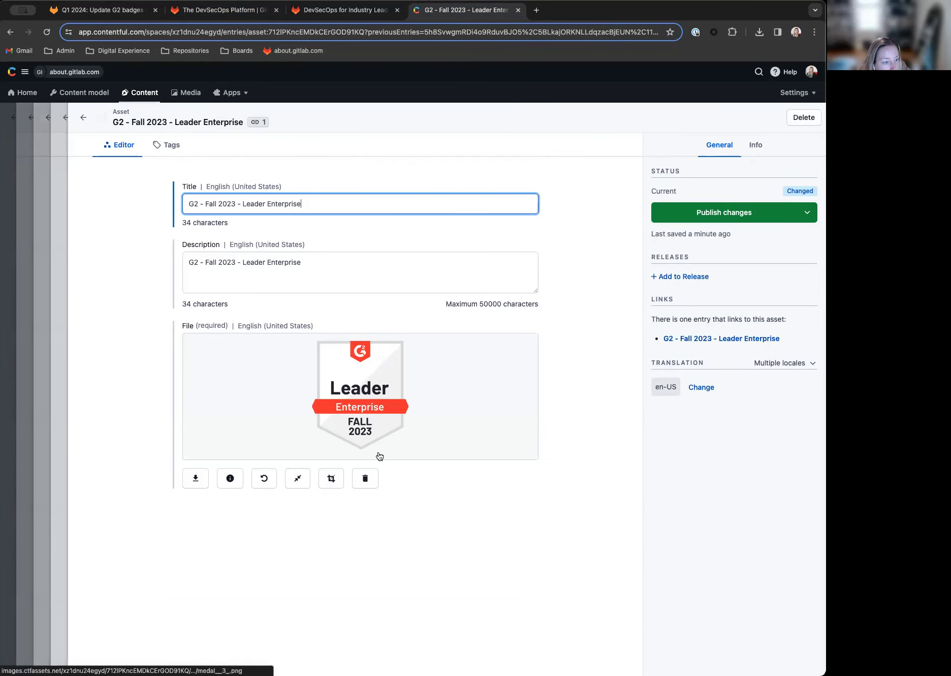
left_click(370, 482)
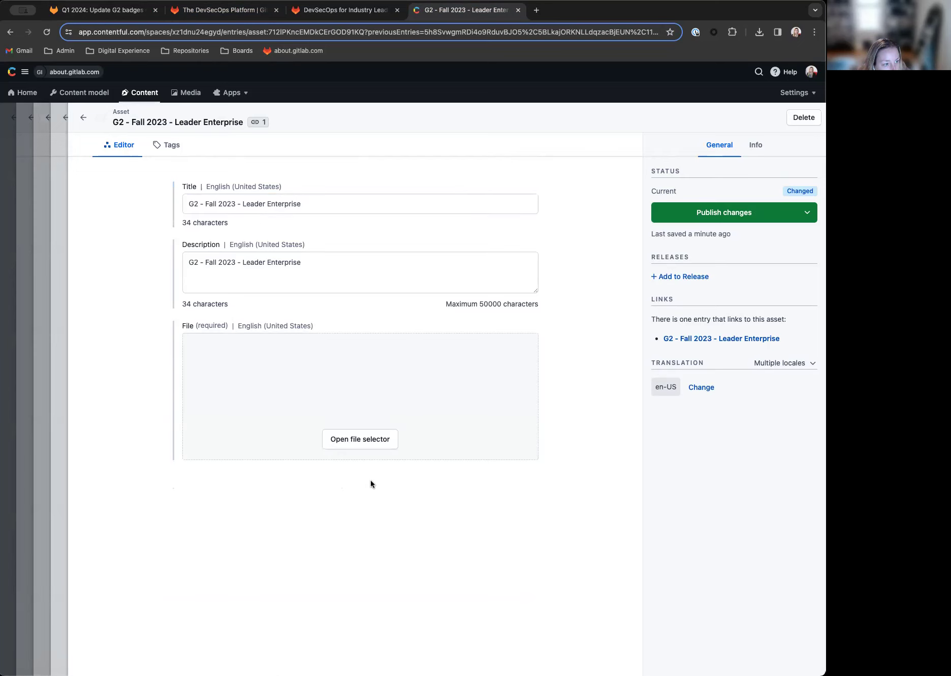
Step: Look at the badge files in the Downloads folder and check the badge choices listed in the GitLab issue
left_click(360, 443)
left_click(471, 480)
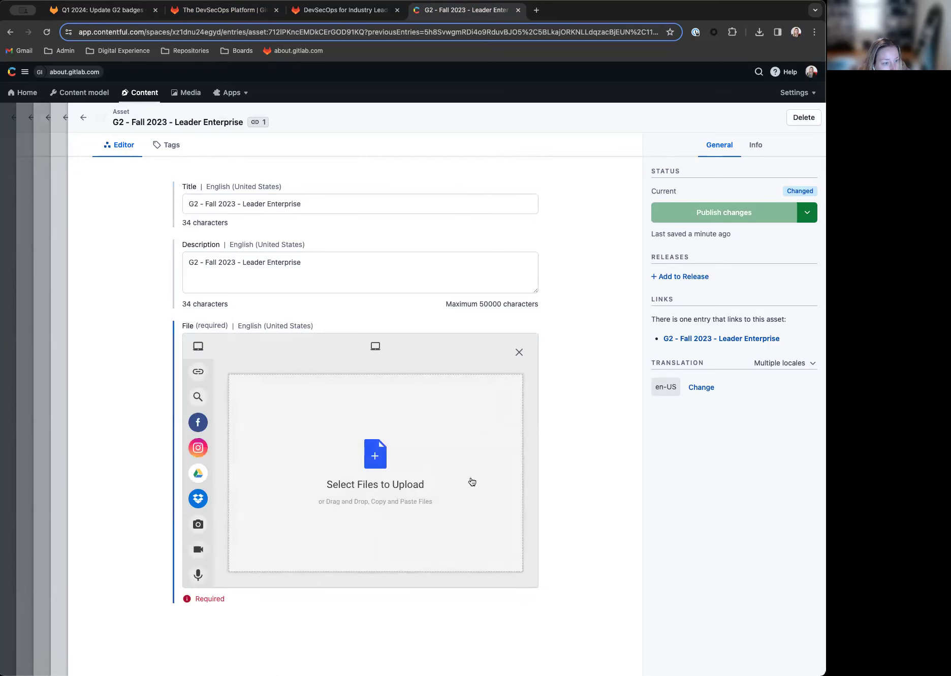
double_click(327, 293)
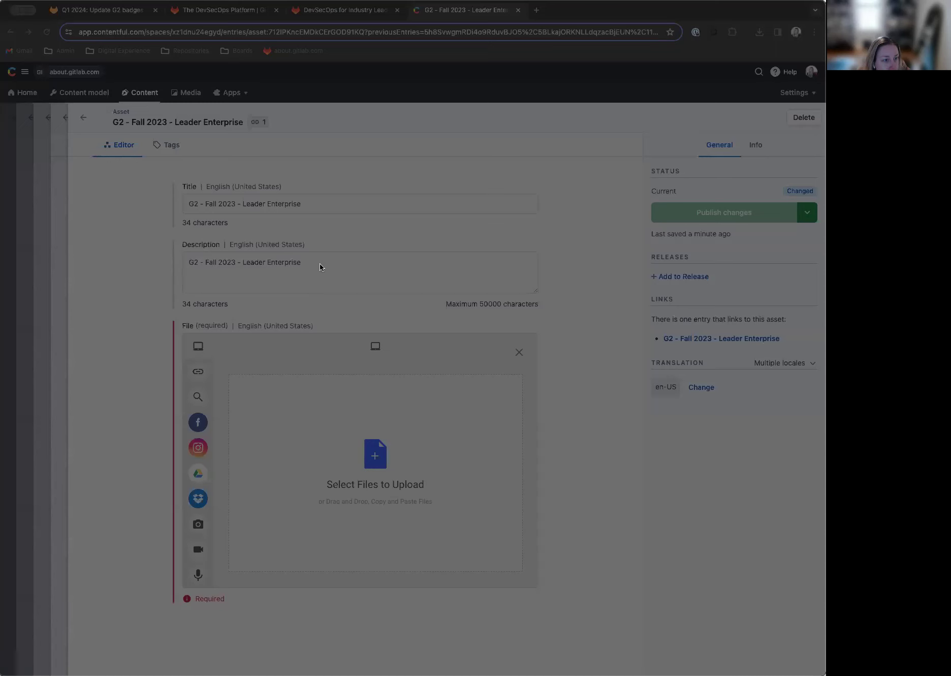
left_click(320, 264)
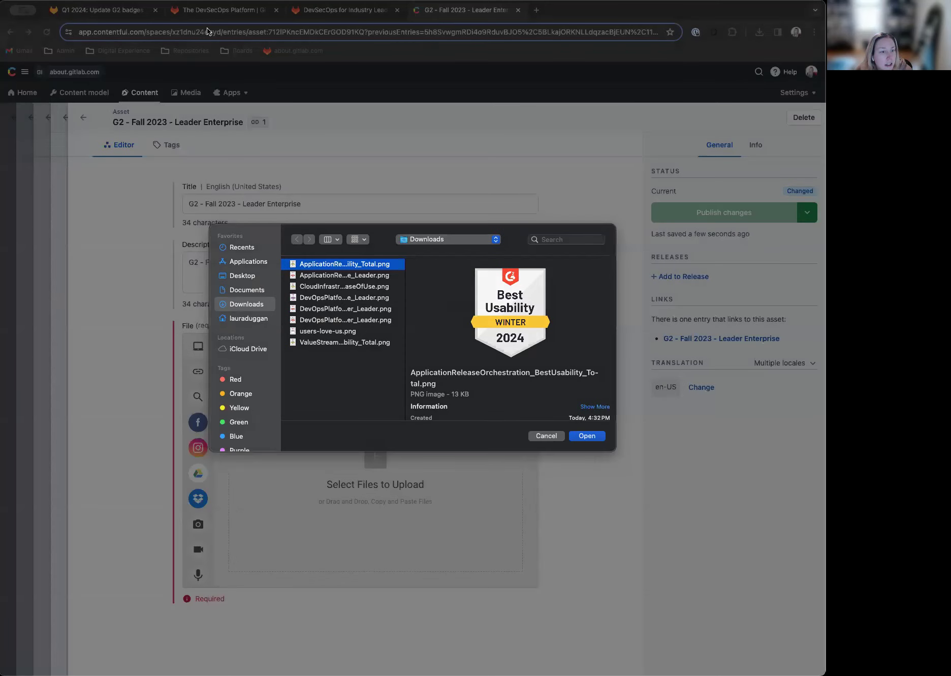
left_click(549, 436)
left_click(102, 9)
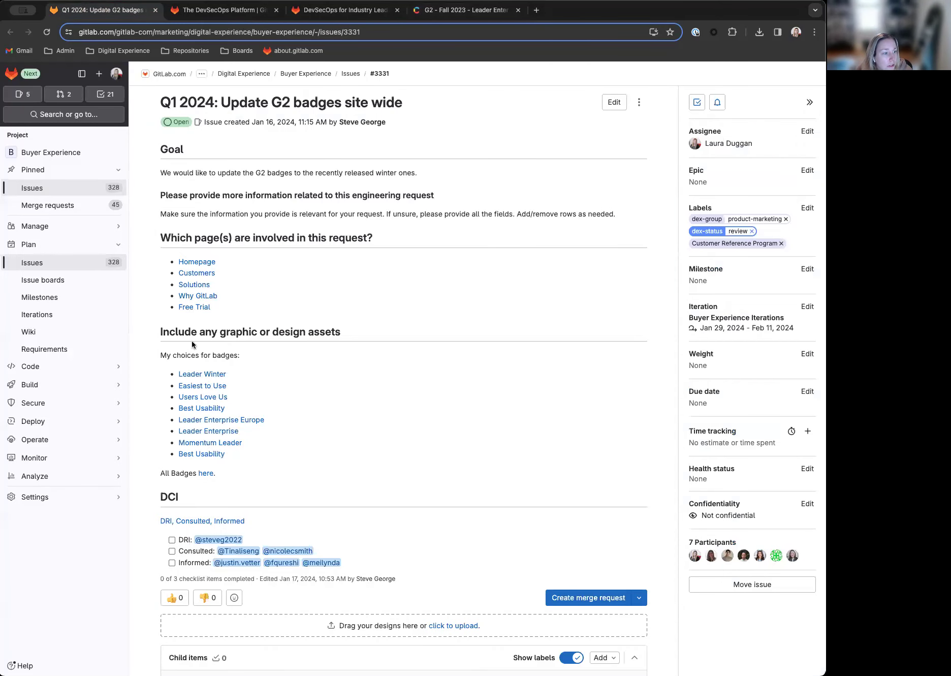
left_click(474, 7)
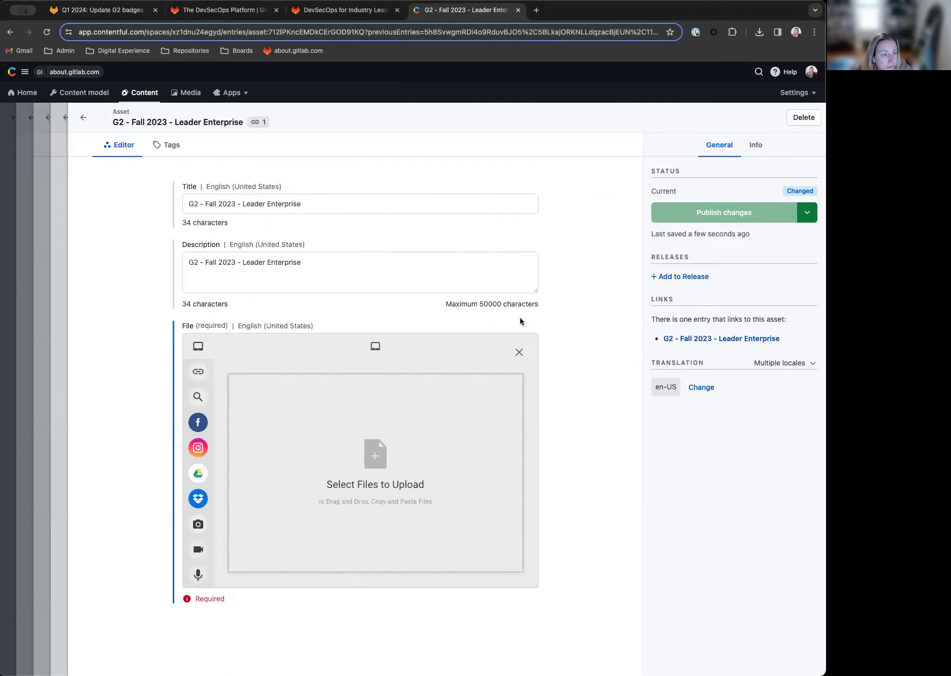
Step: Preview the badge PNG files in the Downloads folder to find the Leader Winter badge
left_click(412, 438)
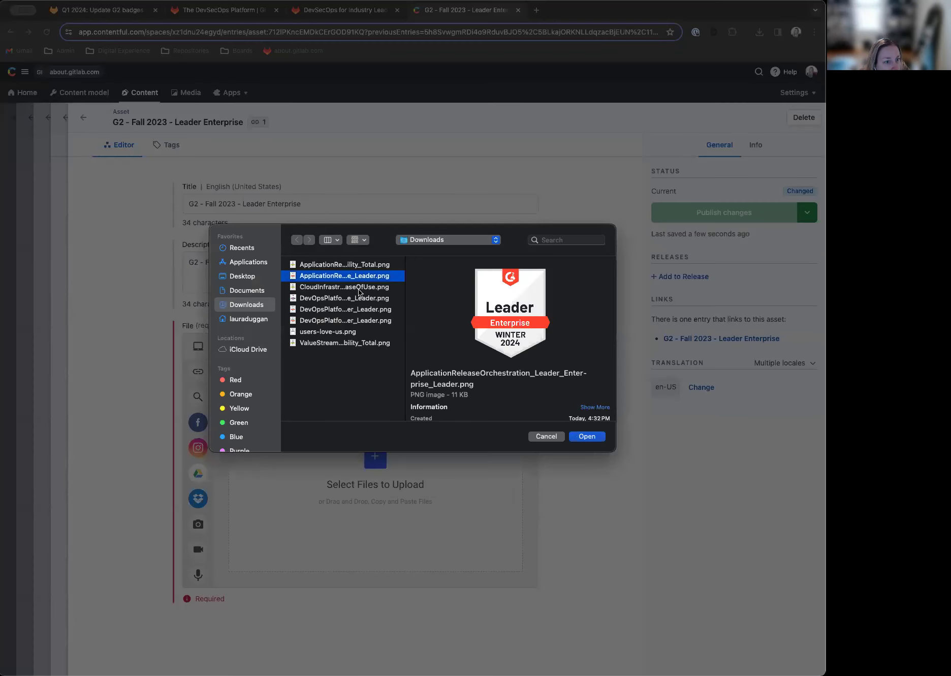
left_click(359, 297)
key("Down")
key("Down")
key("Down")
key("Up")
key("Down")
key("Down")
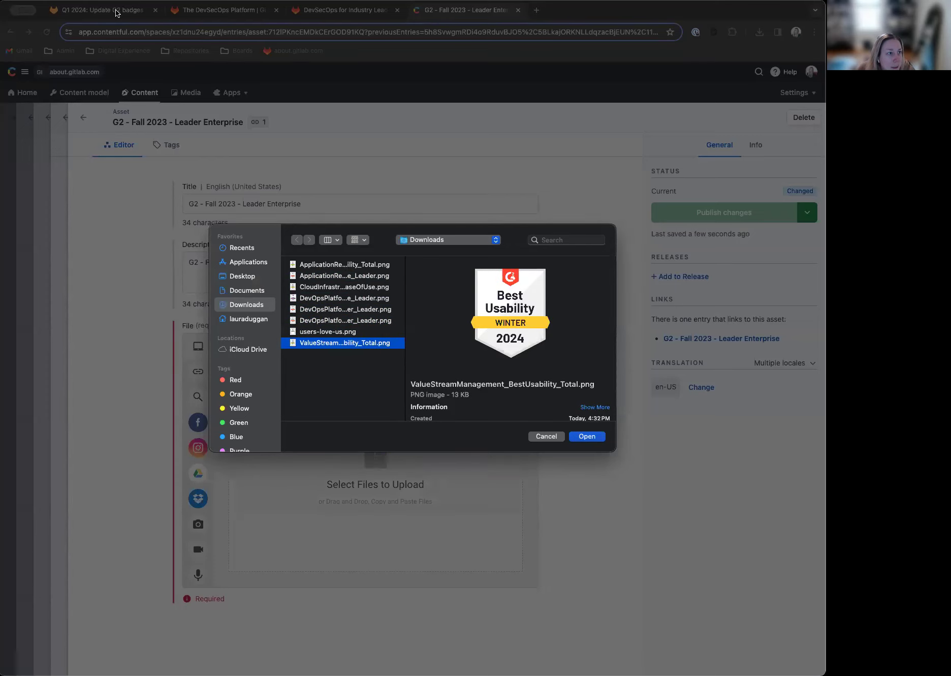
left_click(335, 264)
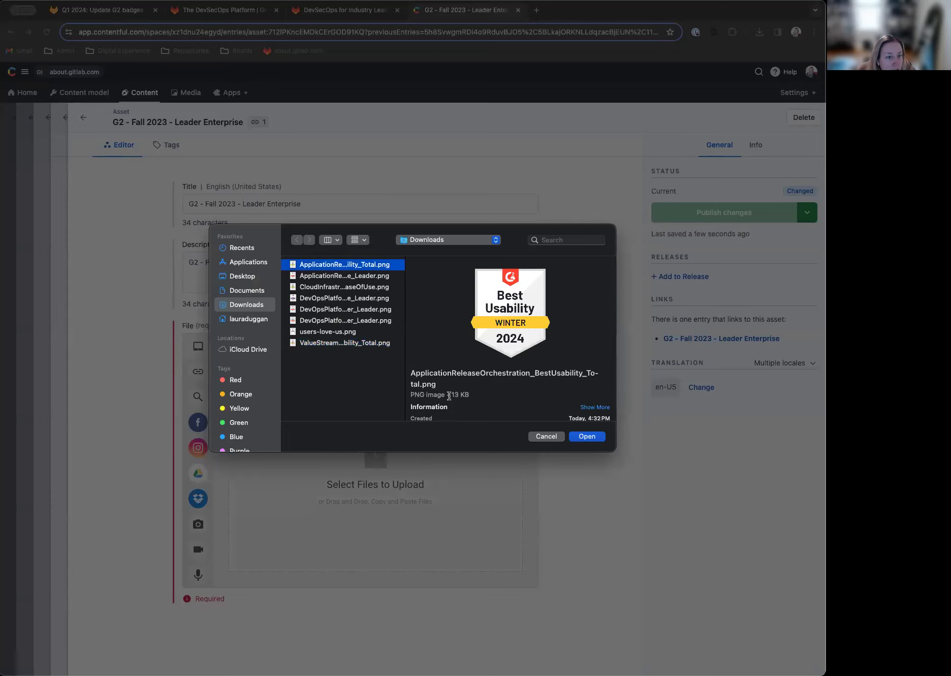
key("Return")
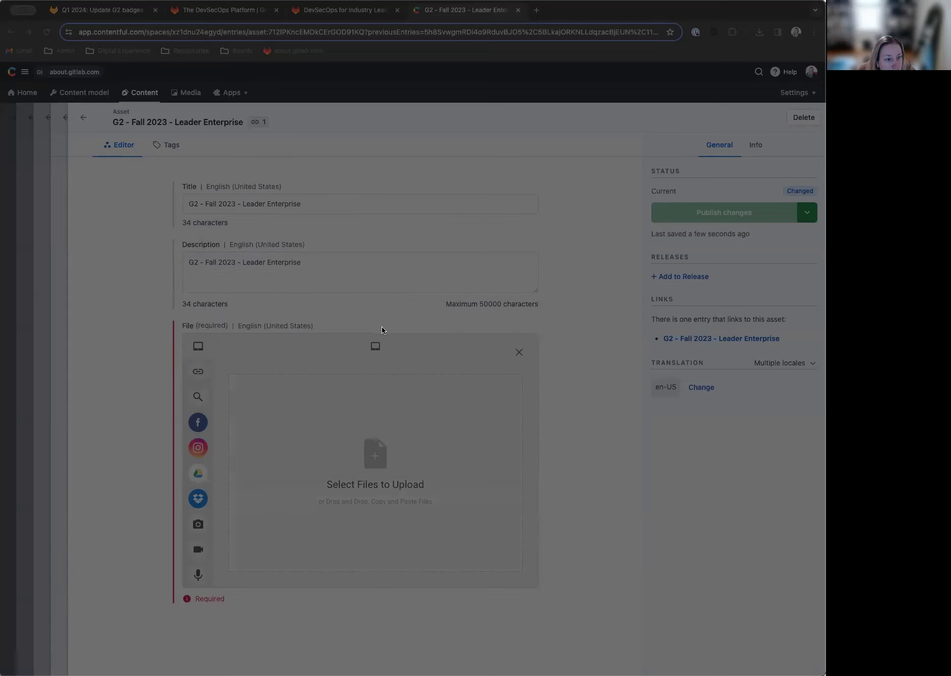
key("Down")
key("Down")
key("Down")
key("Down")
key("Down")
key("Down")
key("Down")
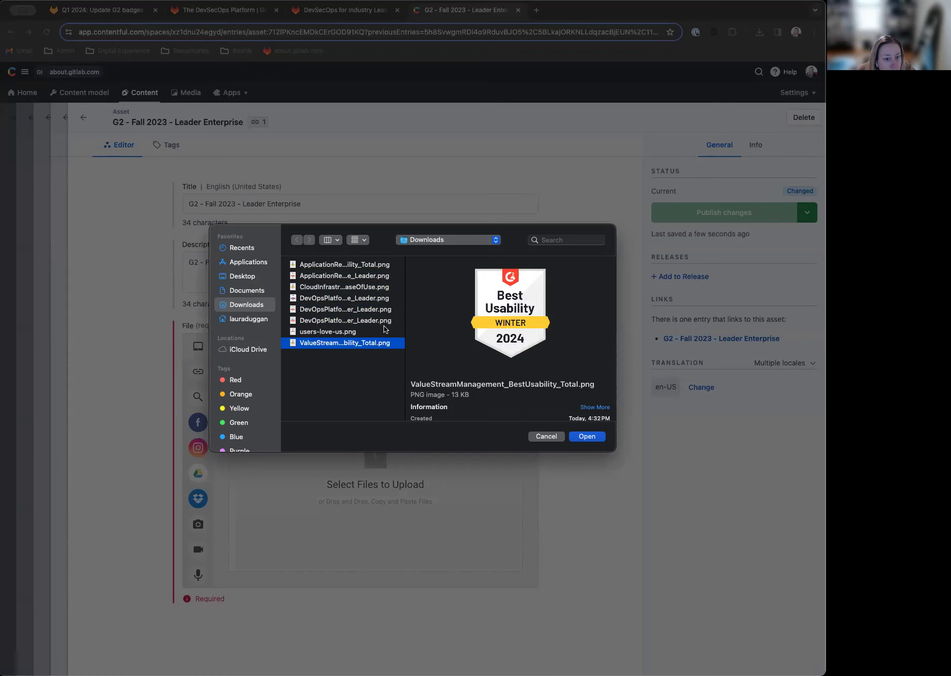
Step: Upload the Leader Winter 2024 badge PNG from the Downloads folder as the image asset's file
left_click(351, 332)
key("Up")
key("Up")
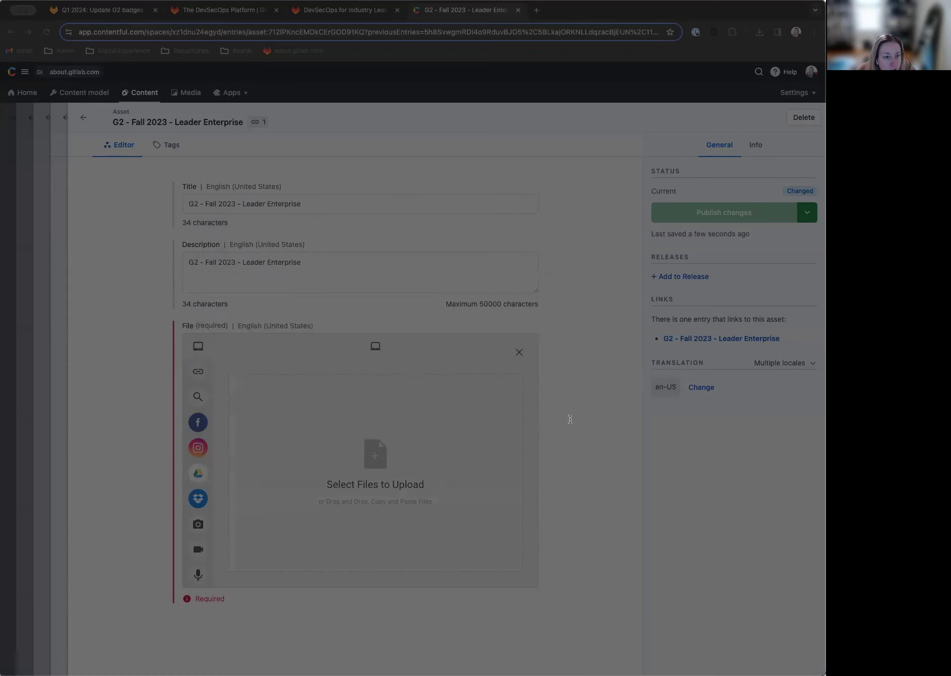
left_click(584, 435)
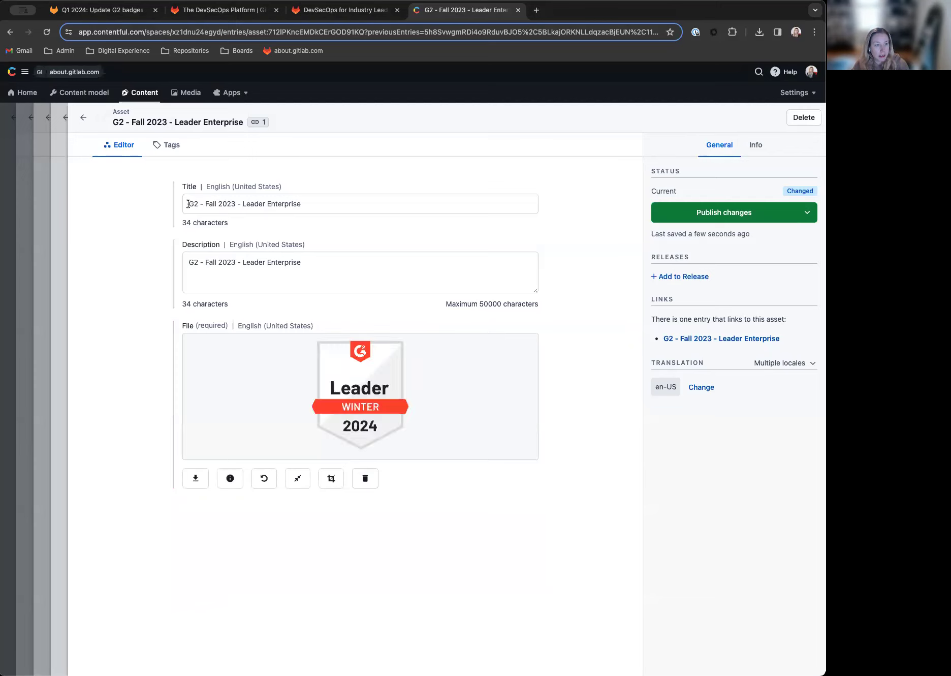
Step: Set the image asset's title to "G2 Badge 2024 - Leader Winter" and copy the title text
triple_click(253, 203)
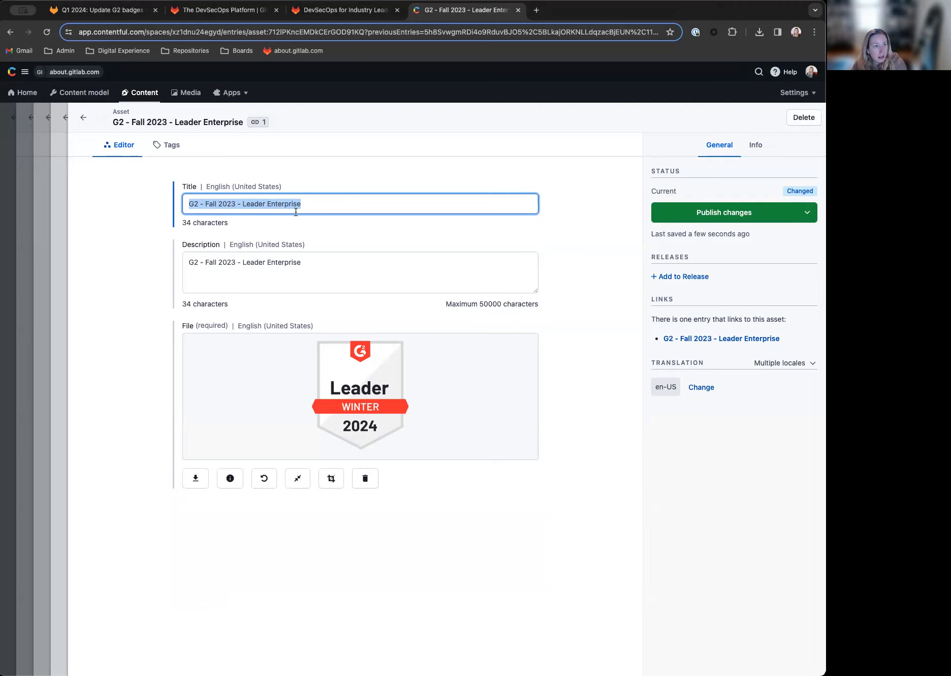
left_click_drag(316, 207, 153, 203)
type("G")
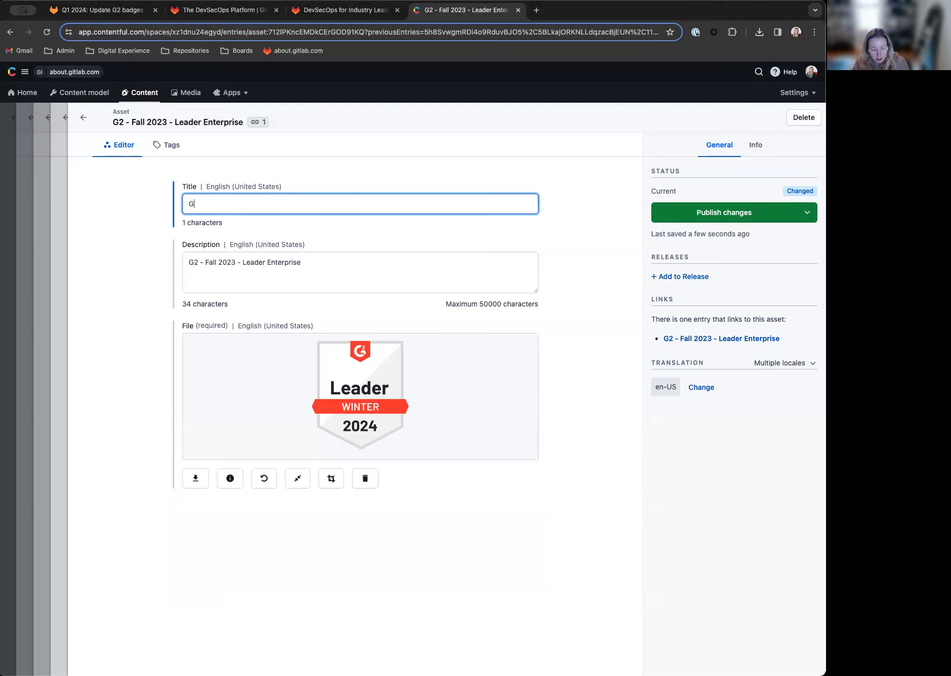
type("2 Bad")
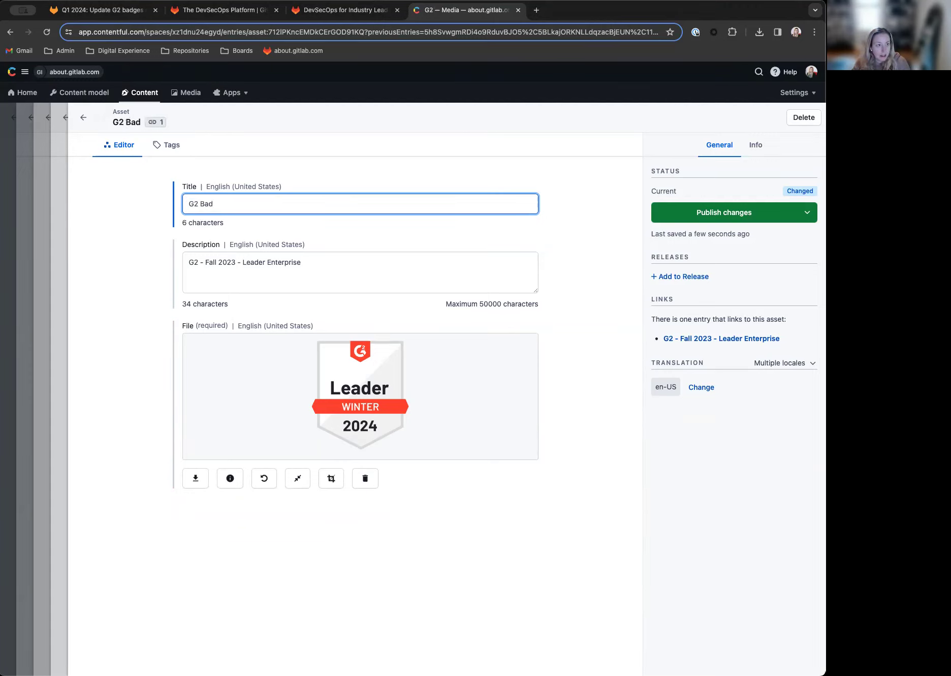
type("ge 1")
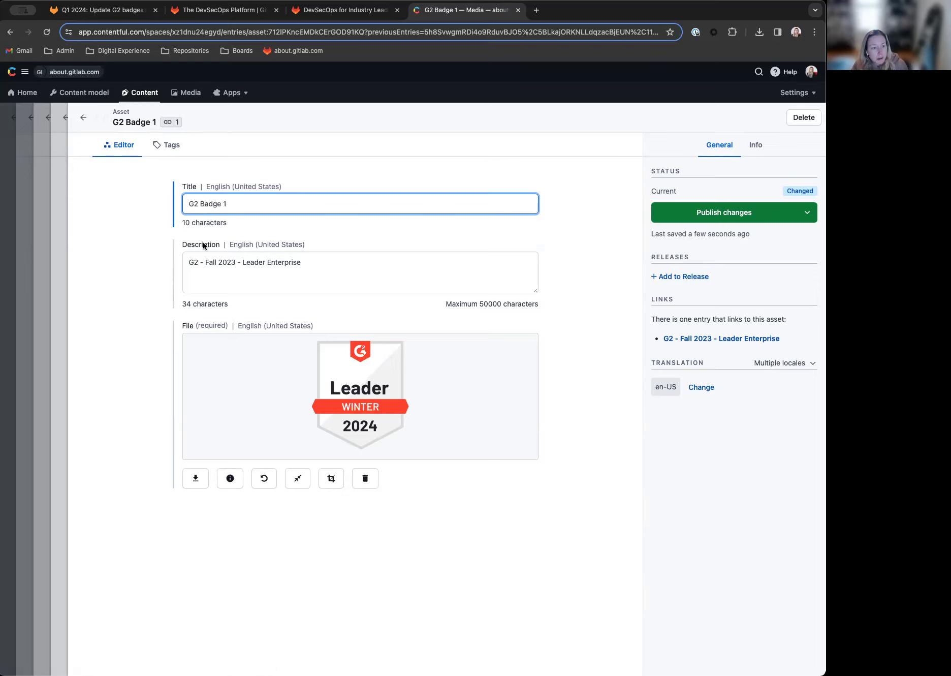
left_click(202, 207, "shift")
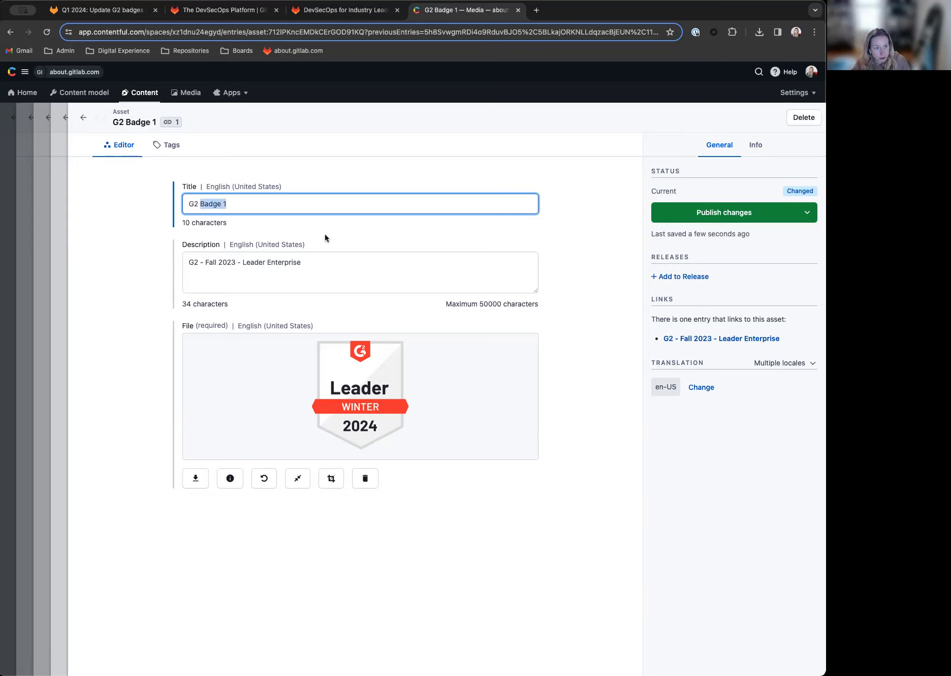
type("Badgf")
key("BackSpace")
type("e 2024 ")
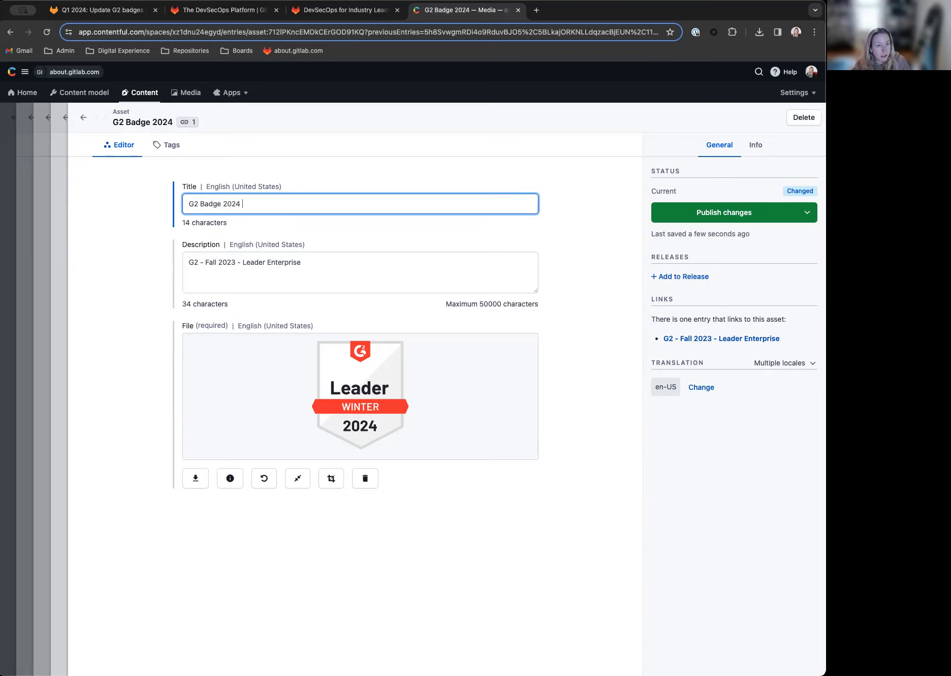
type("- Leader Winter")
left_click_drag(312, 209, 167, 207)
key("super+c")
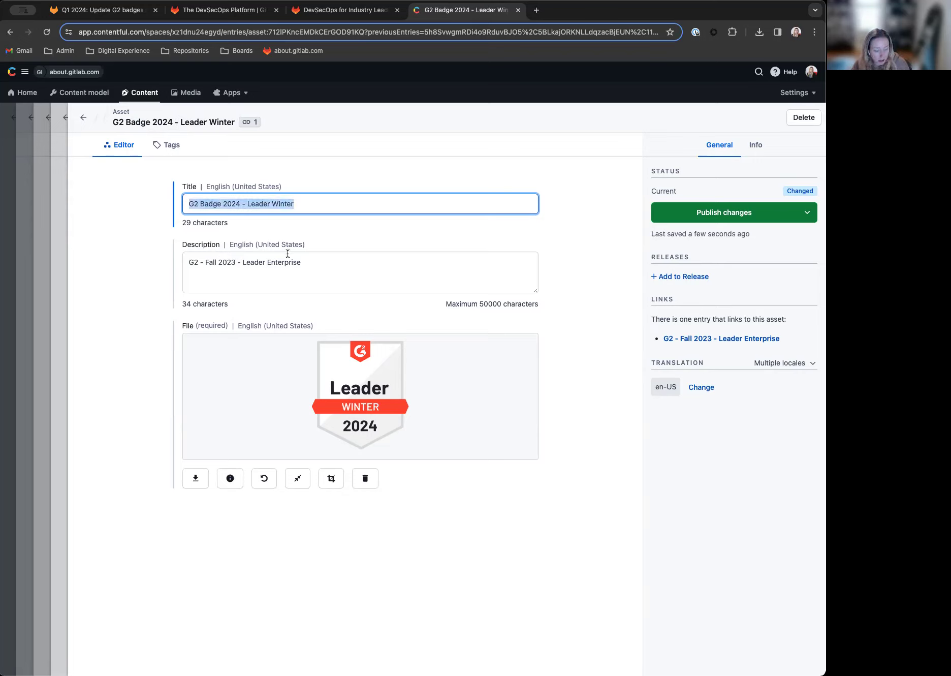
Step: Replace the Leader Winter image asset's description with the copied title "G2 Badge 2024 - Leader Winter" and return to its entry
triple_click(331, 262)
key("super+v")
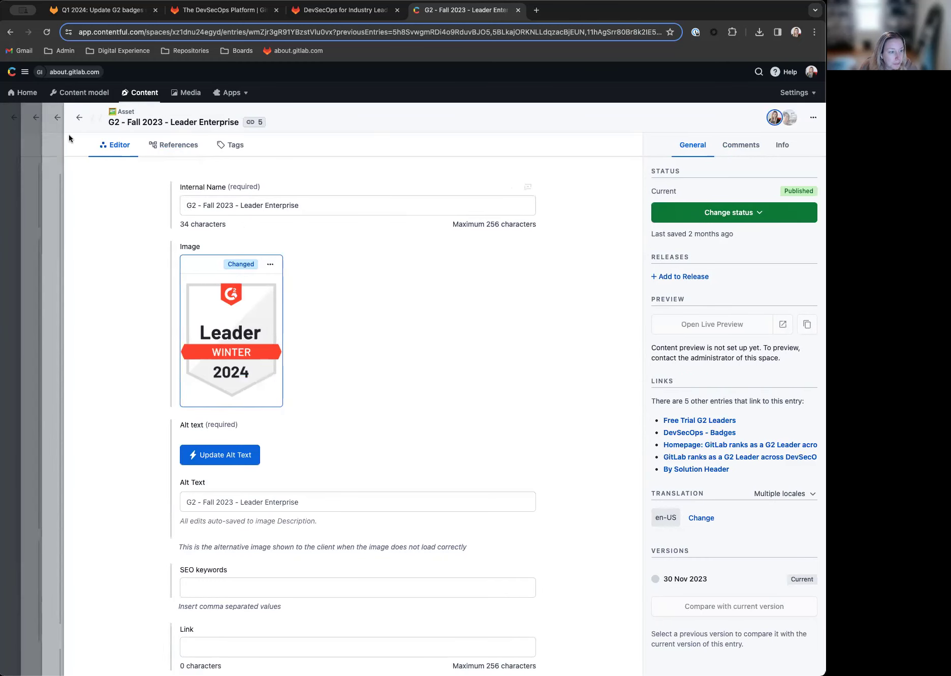
scroll(409, 332, "down", 5)
scroll(410, 333, "up", 5)
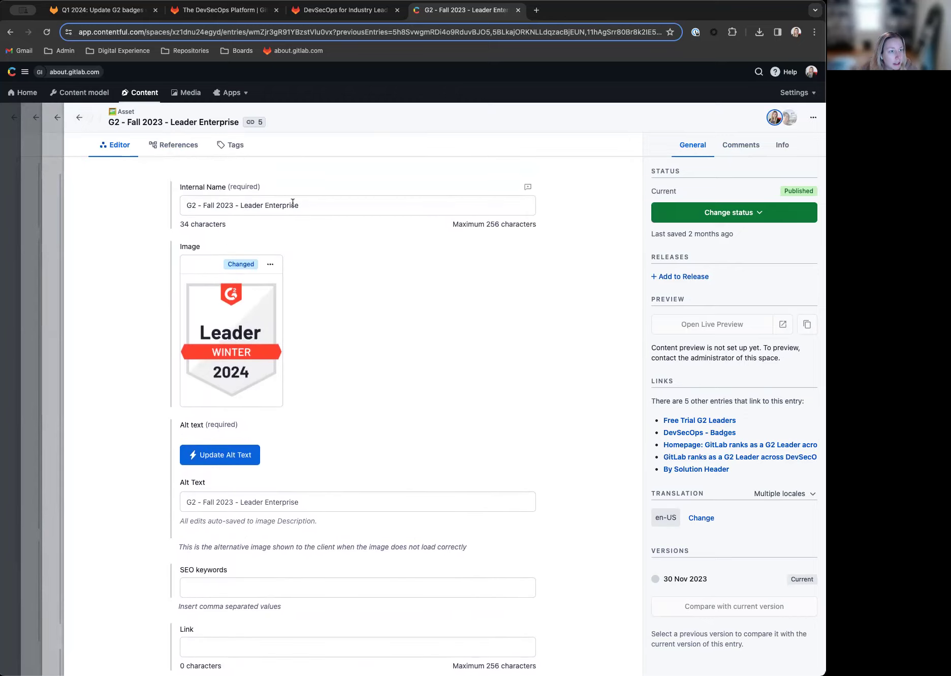
Step: Set the badge entry's internal name and alt text to "G2 Badge 2024 - Leader Winter" and return to the homepage card
triple_click(302, 204)
key("super+v")
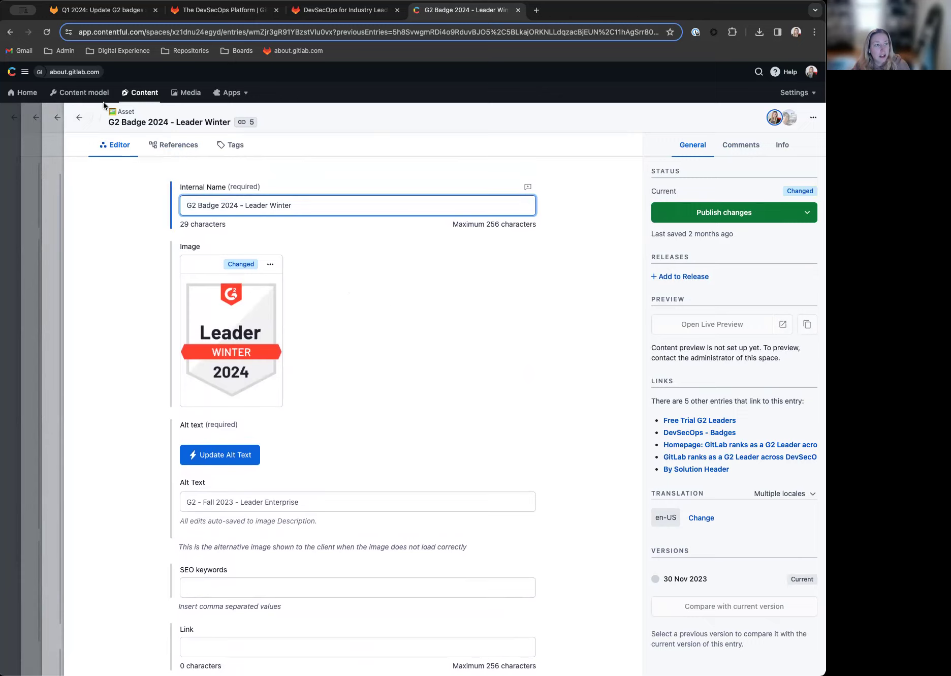
scroll(391, 278, "down", 5)
left_click_drag(308, 347, 111, 344)
key("super+v")
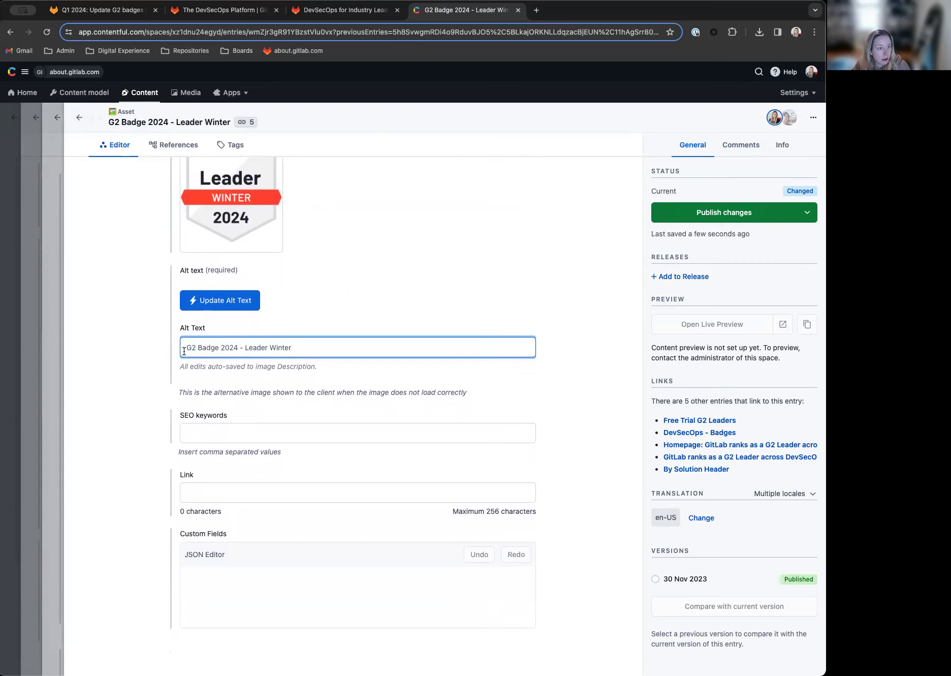
left_click(80, 118)
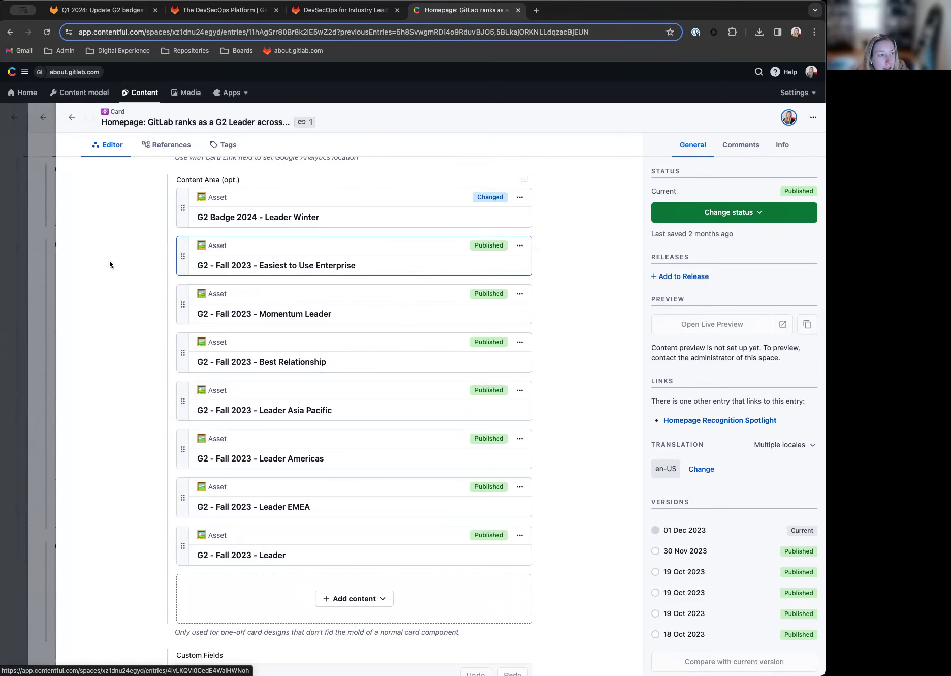
Step: Check the issue's badge list, then remove the current file from the Easiest to Use Enterprise badge's image asset
left_click(242, 265)
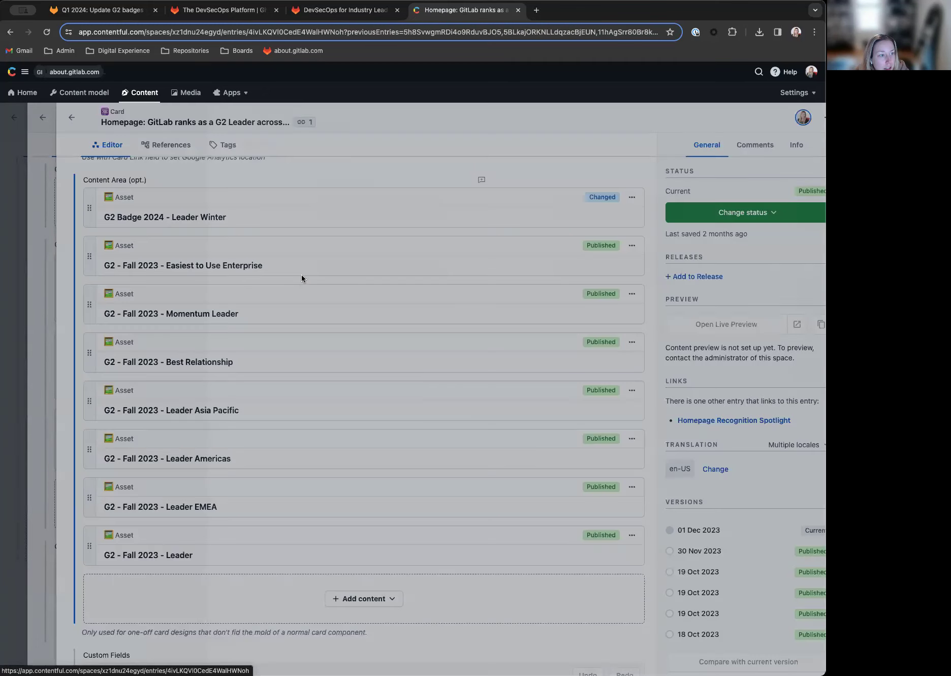
left_click(81, 10)
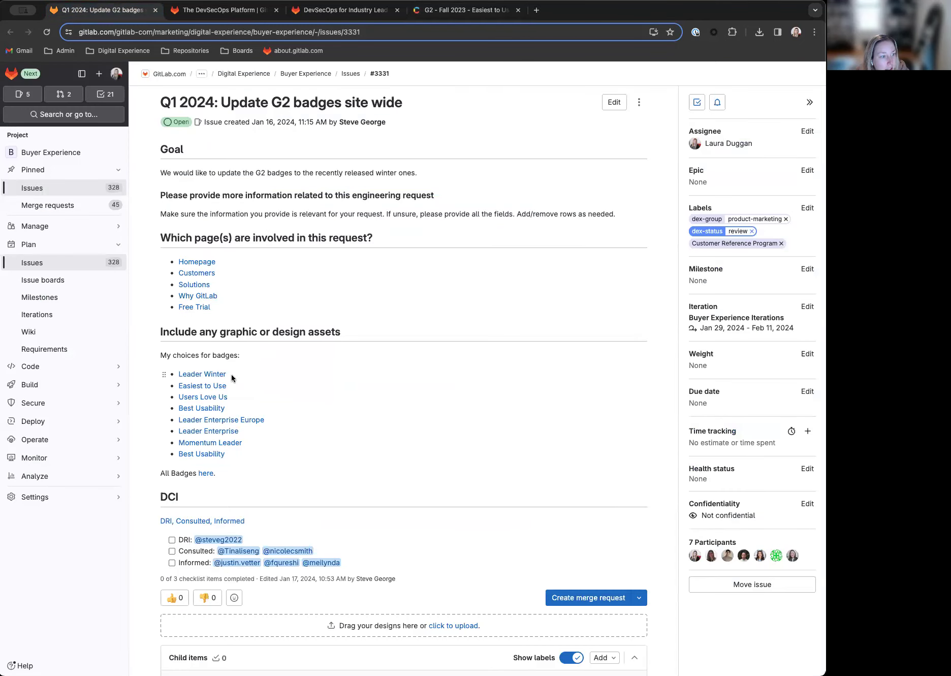
left_click(456, 10)
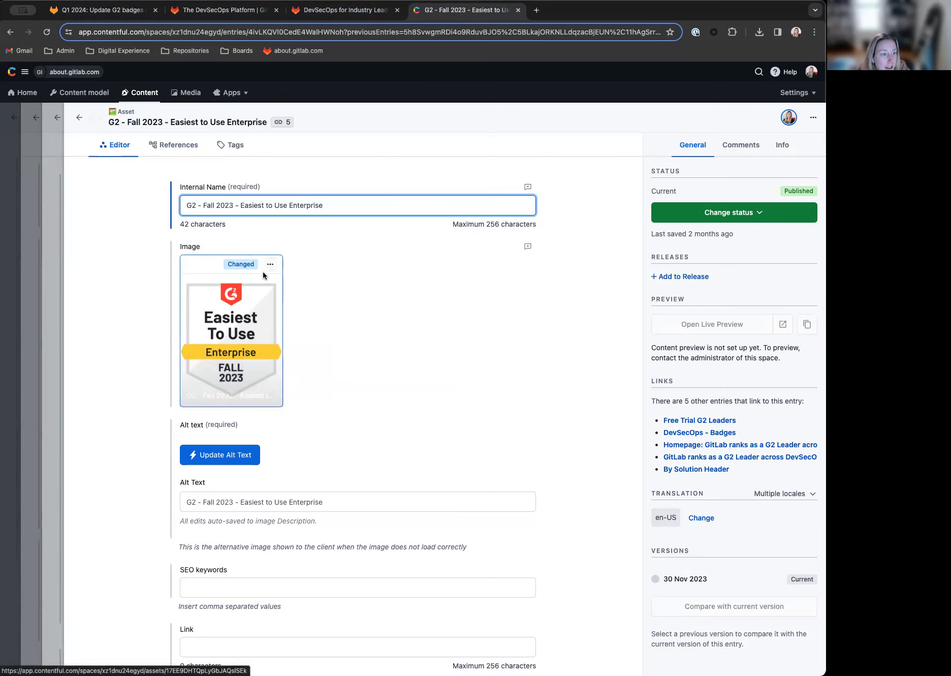
left_click(235, 353)
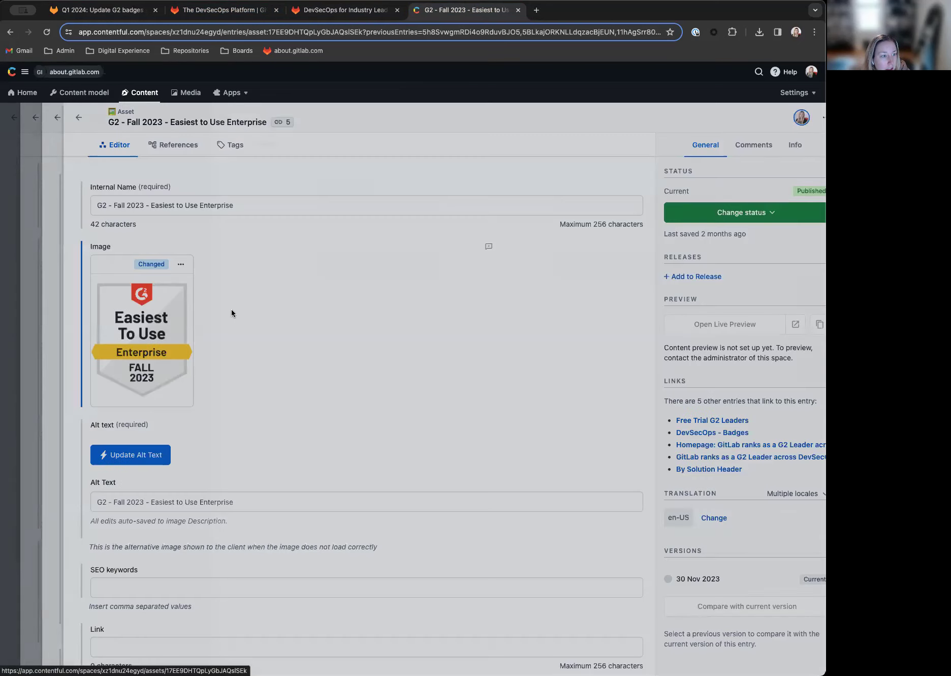
left_click(376, 476)
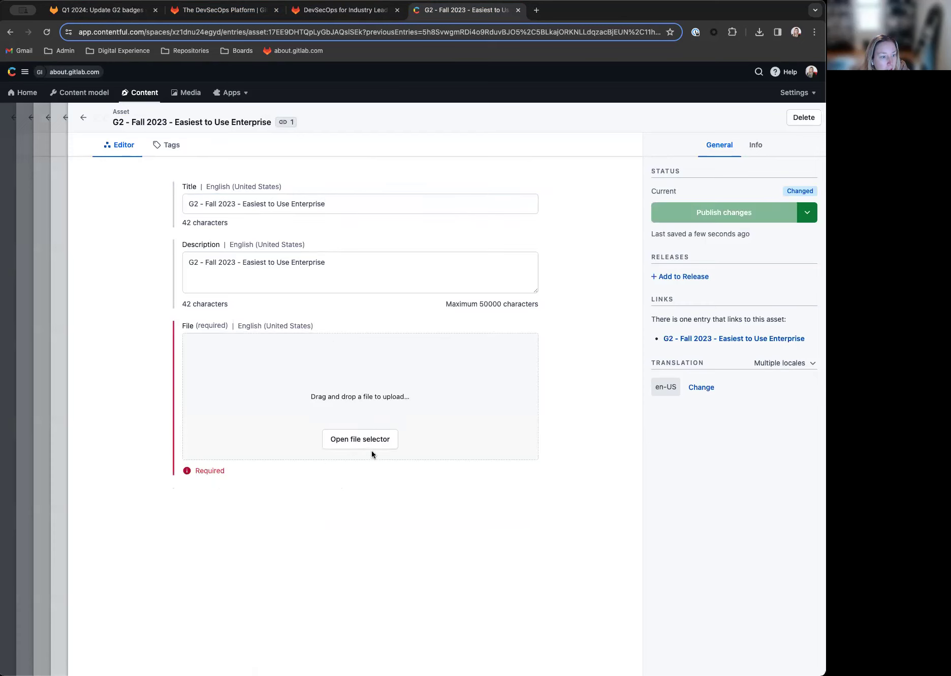
Step: Upload CloudInfrastructureAutomation_EasiestToUse_EaseOfUse.png from the Downloads folder as the image asset's file
left_click(371, 449)
left_click(369, 475)
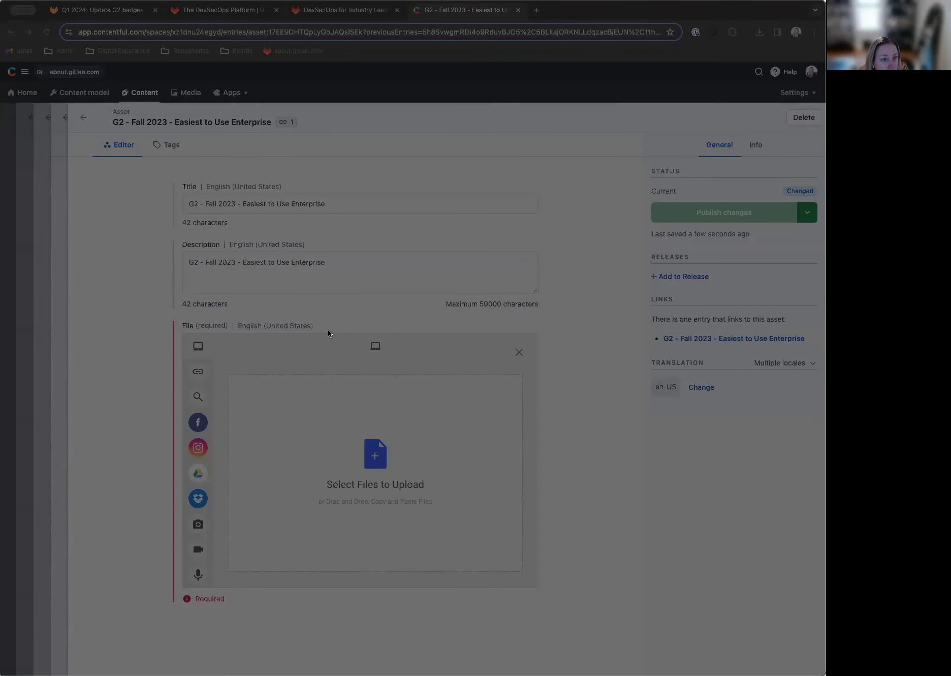
left_click(327, 331)
key("Up")
key("Up")
key("Up")
key("Up")
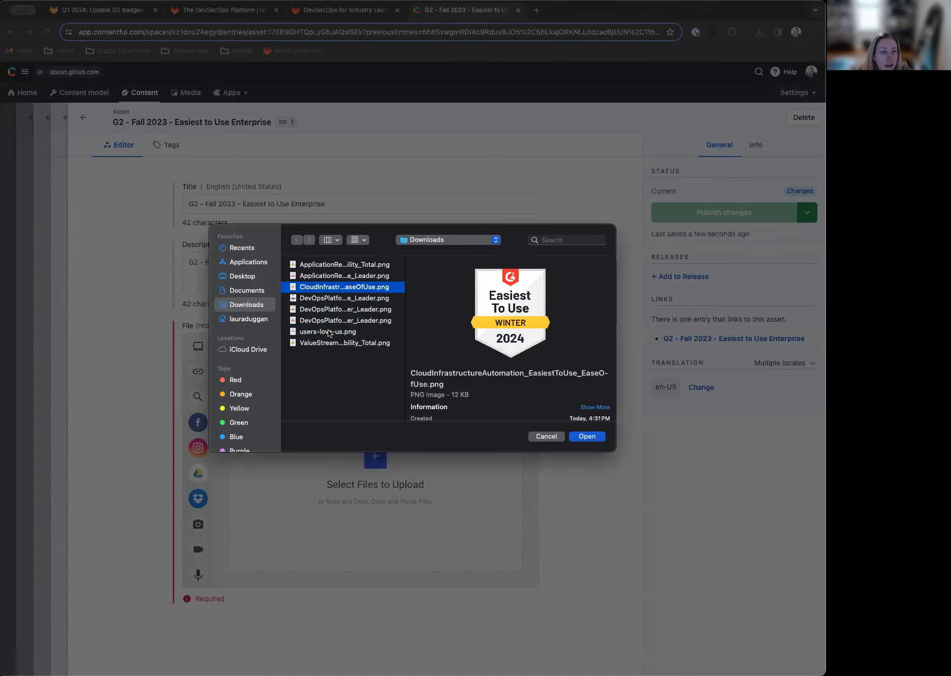
left_click(584, 436)
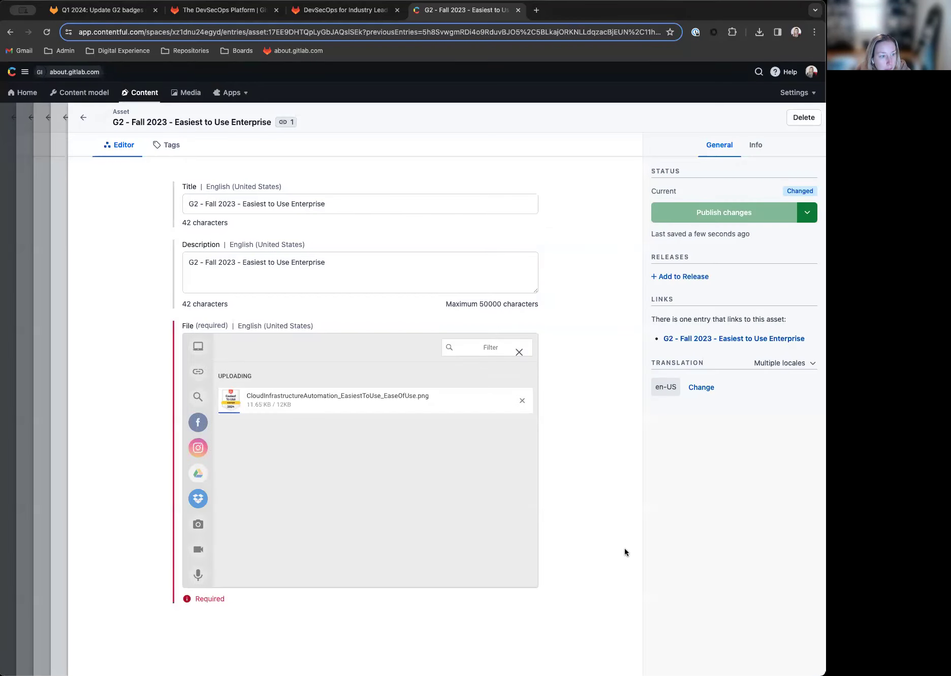
Step: Change the image asset's title to "G2 - Winter 2024 - Easiest to Use"
left_click(235, 203)
key("BackSpace")
key("BackSpace")
key("BackSpace")
key("BackSpace")
key("BackSpace")
key("BackSpace")
key("BackSpace")
key("BackSpace")
key("BackSpace")
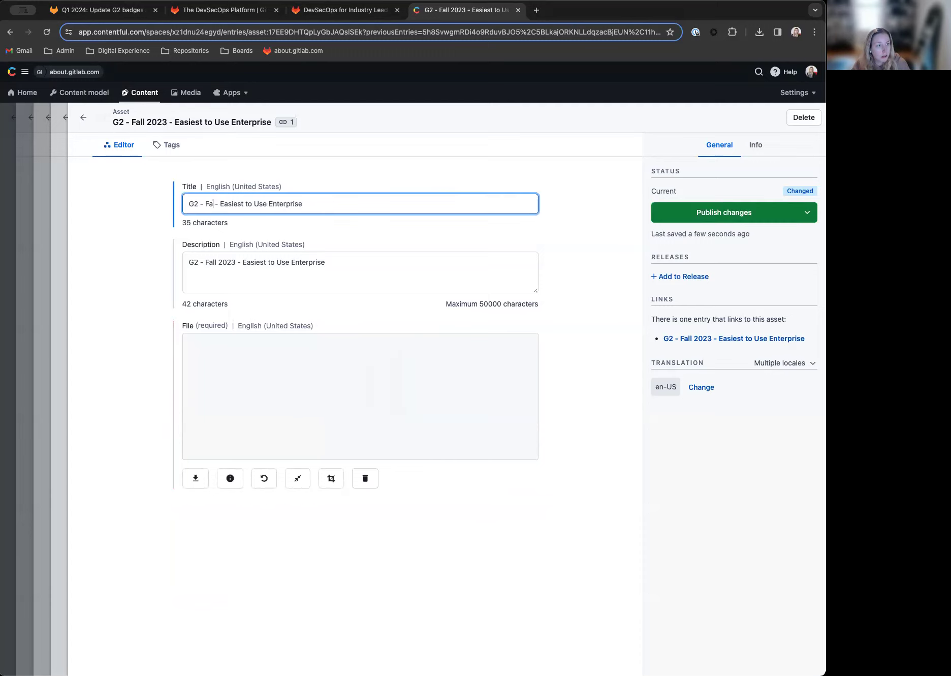
type("Winter 2")
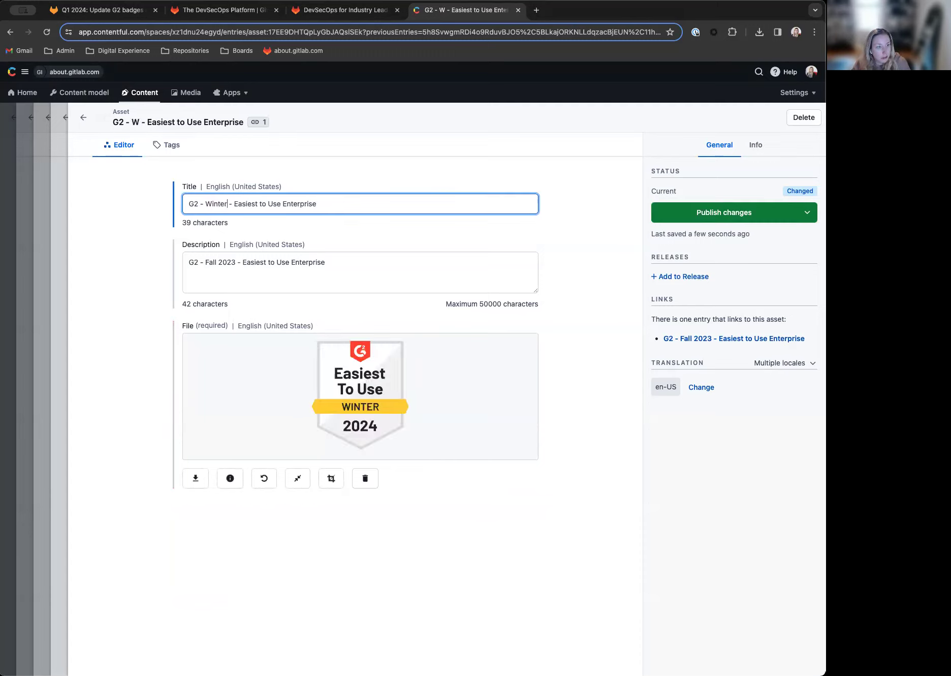
type("024")
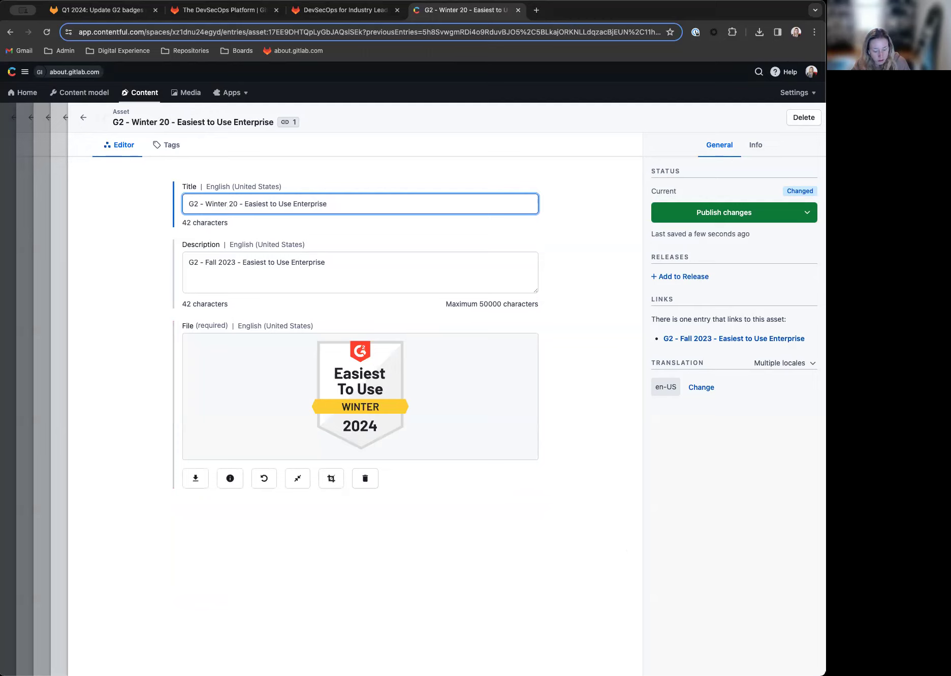
double_click(325, 203)
key("BackSpace")
key("BackSpace")
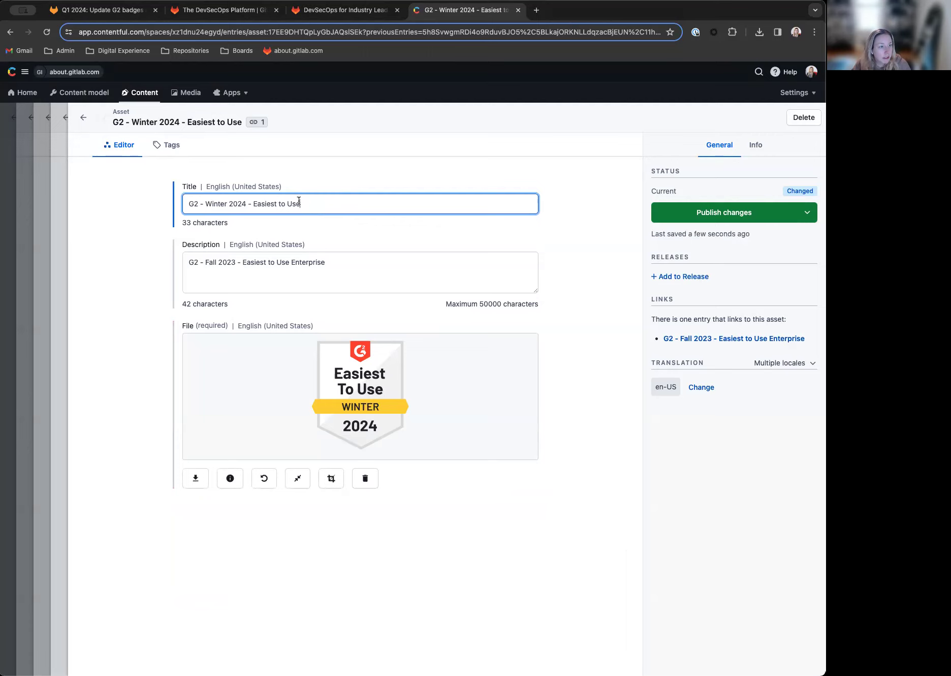
Step: Copy the title "G2 - Winter 2024 - Easiest to Use" into the image asset's description and return to the badge entry
left_click_drag(303, 203, 168, 205)
key("ctrl+c")
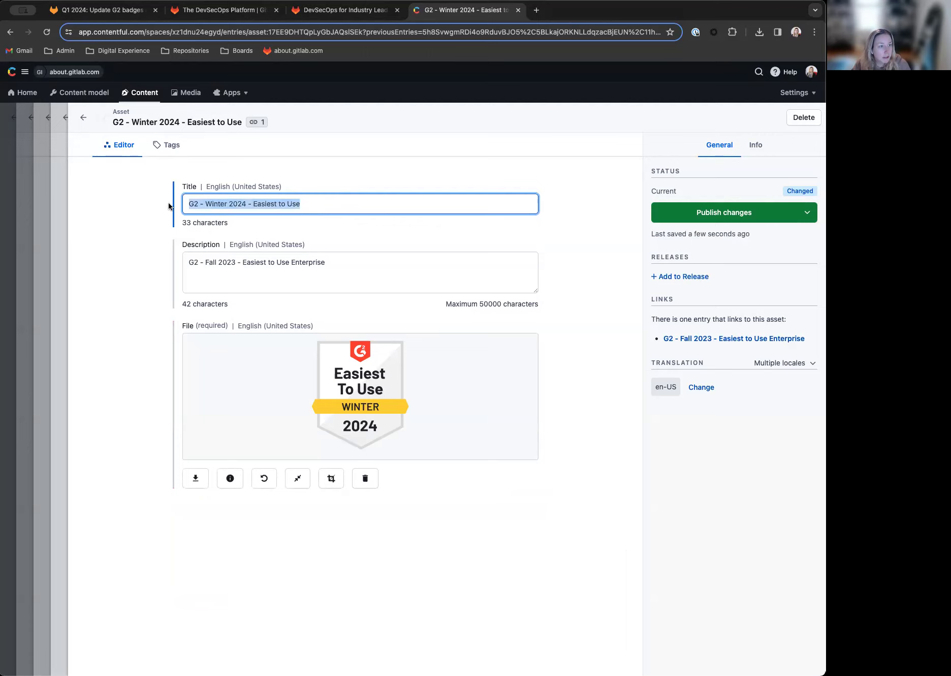
triple_click(346, 261)
key("ctrl+v")
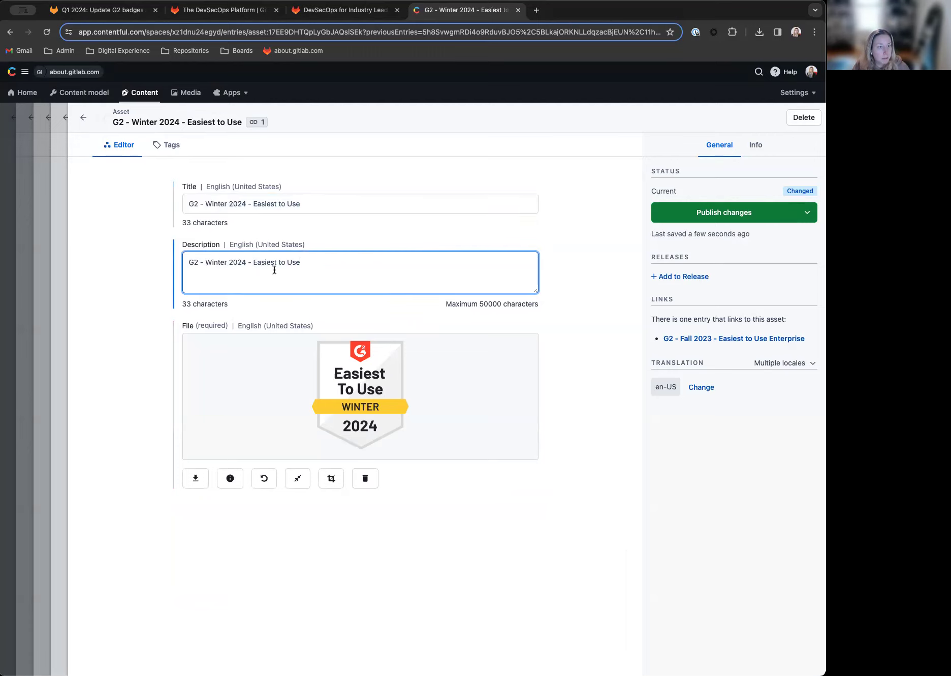
left_click(83, 120)
Step: Set the entry's internal name and alt text to "G2 - Winter 2024 - Easiest to Use" and return to the homepage card
triple_click(330, 205)
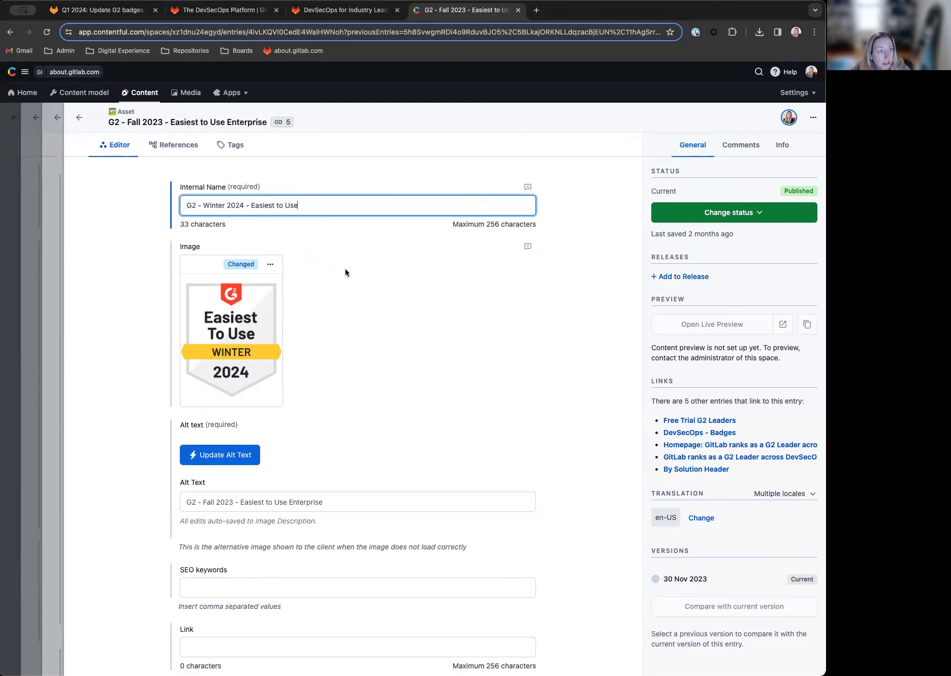
key("ctrl+v")
scroll(346, 267, "down", 2)
left_click_drag(339, 420, 153, 419)
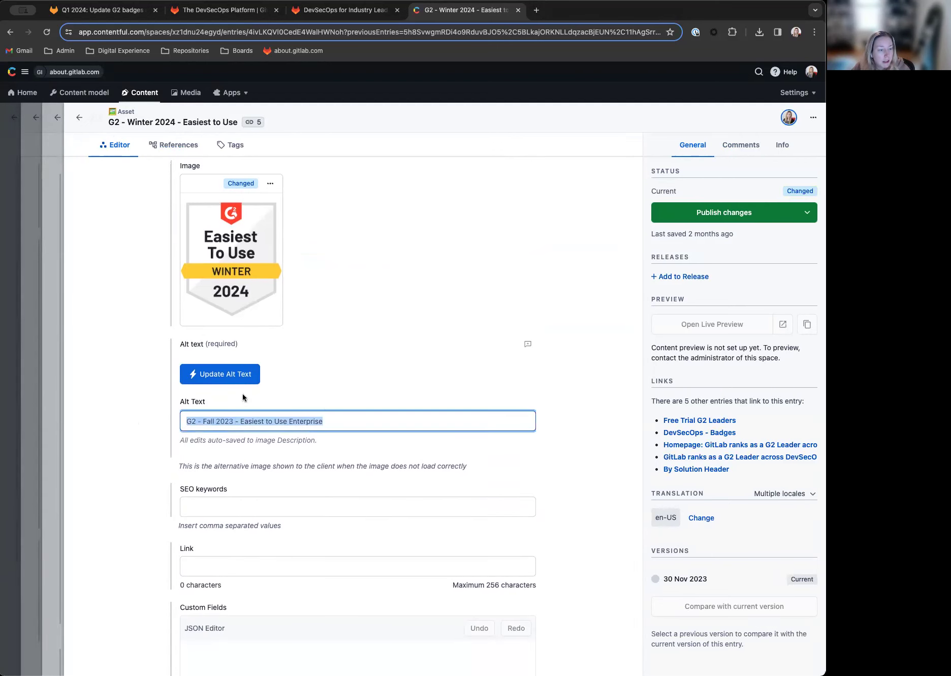
key("ctrl+v")
left_click(79, 117)
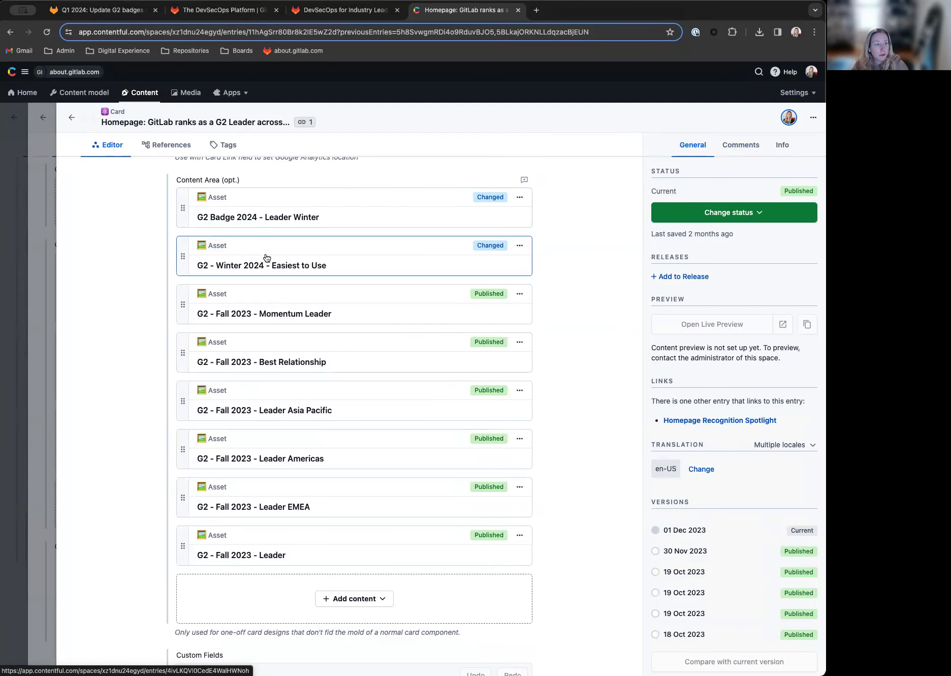
Step: Change the Leader Winter badge entry's internal name and alt text to "G2 - Badge 2024 - Leader Winter"
scroll(223, 269, "up", 1)
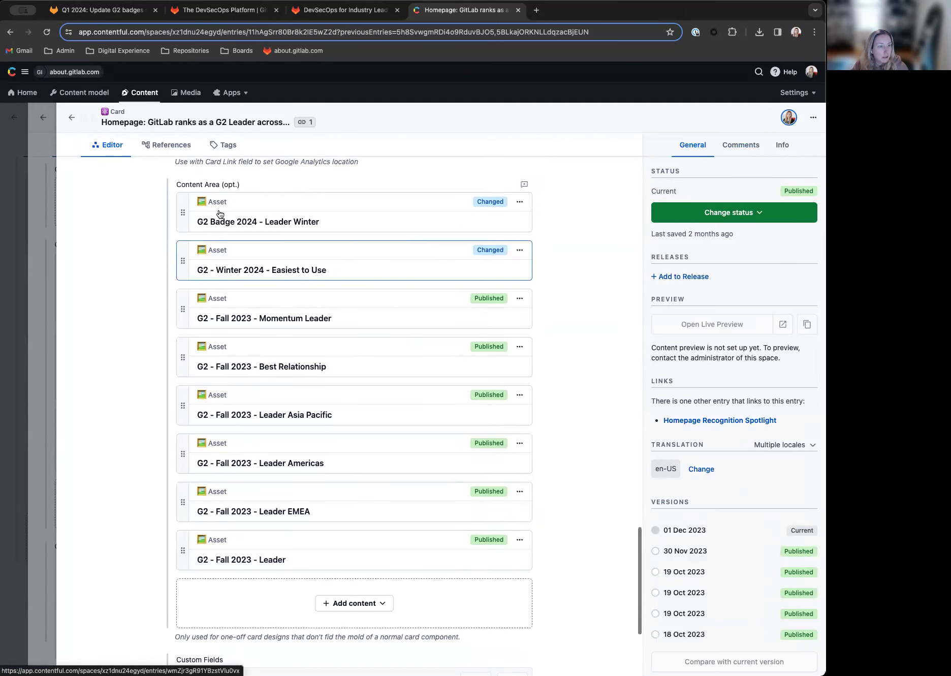
left_click(311, 240)
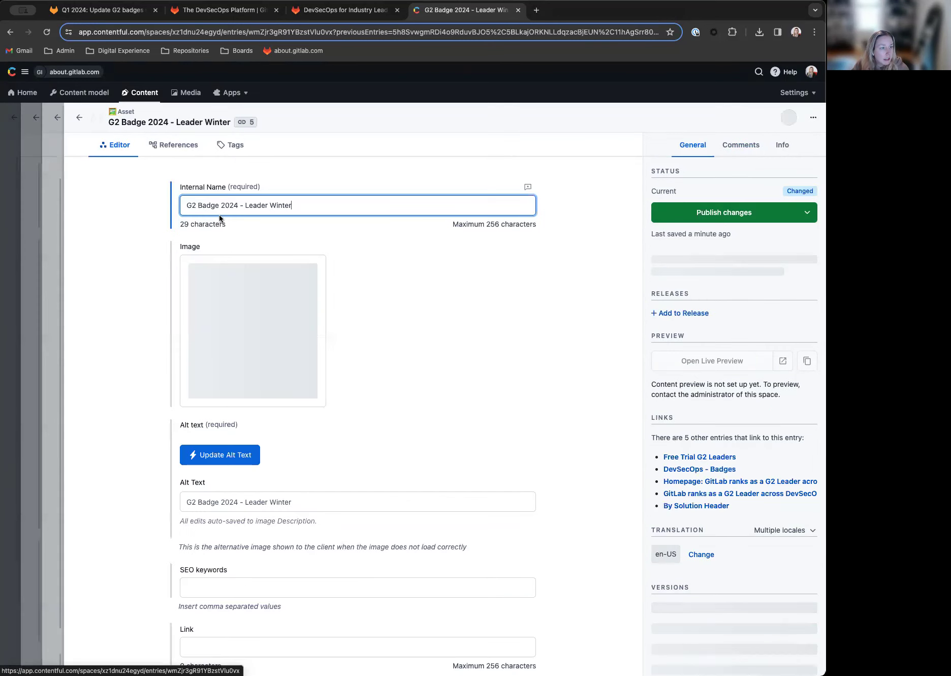
type("-")
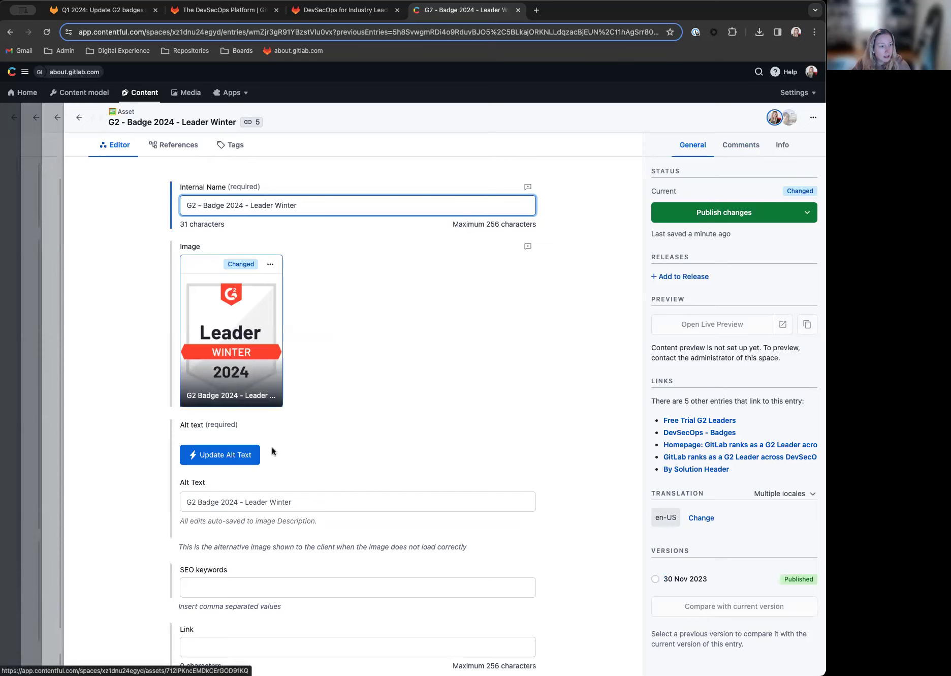
left_click(198, 501)
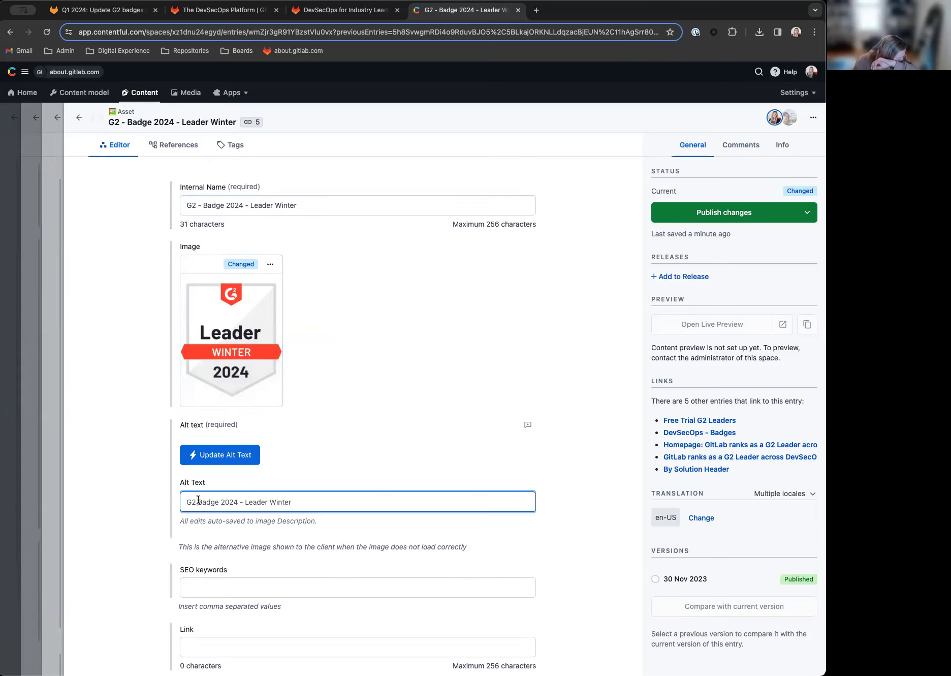
type("-")
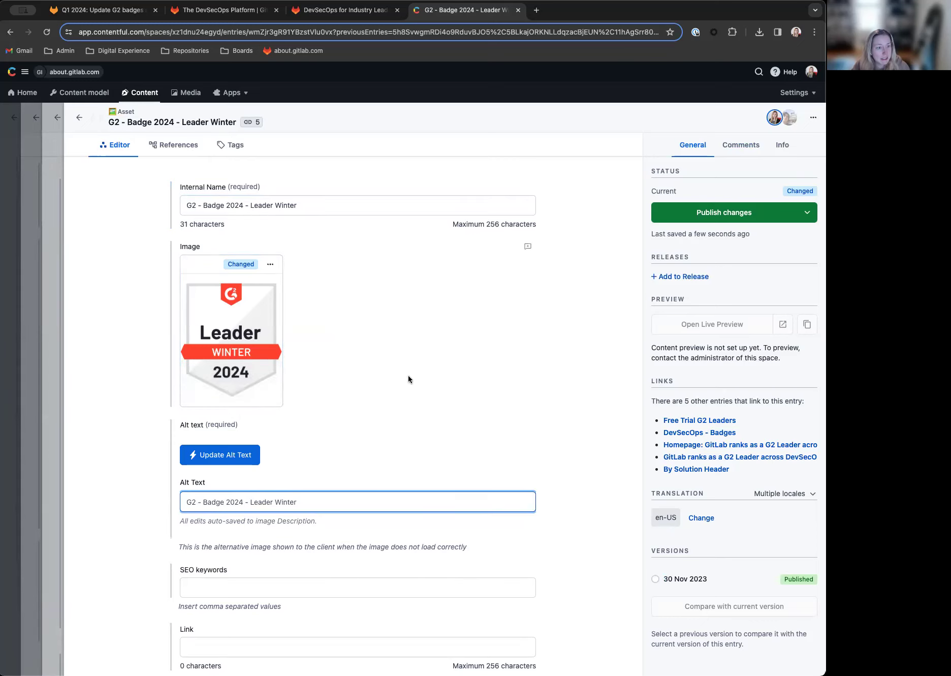
Step: Change the Leader Winter image asset's title and description to "G2 - Badge 2024 - Leader Winter" and return to the homepage card
left_click(231, 330)
left_click(201, 203)
type("- Badge 2024 - Leader Winter")
left_click(203, 261)
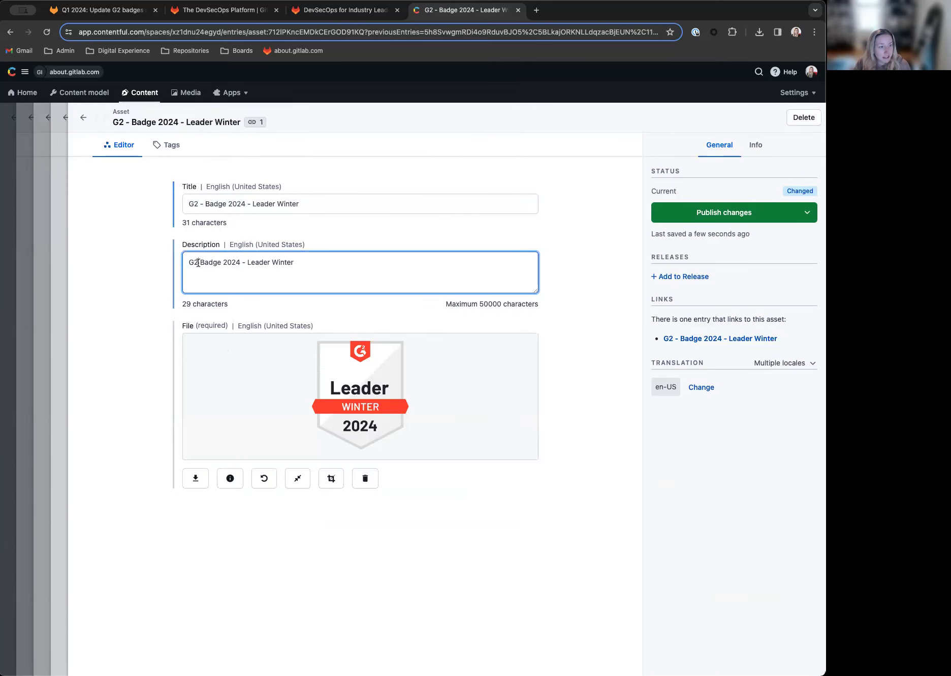
type("-")
left_click(203, 290)
key("BackSpace")
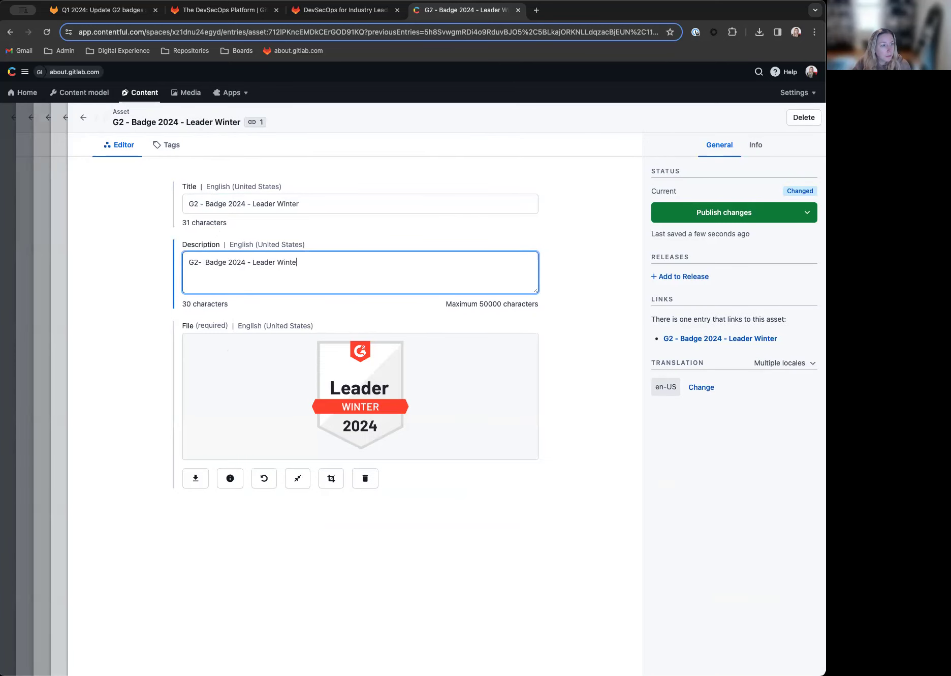
type("r")
left_click(199, 262)
left_click(207, 262)
key("BackSpace")
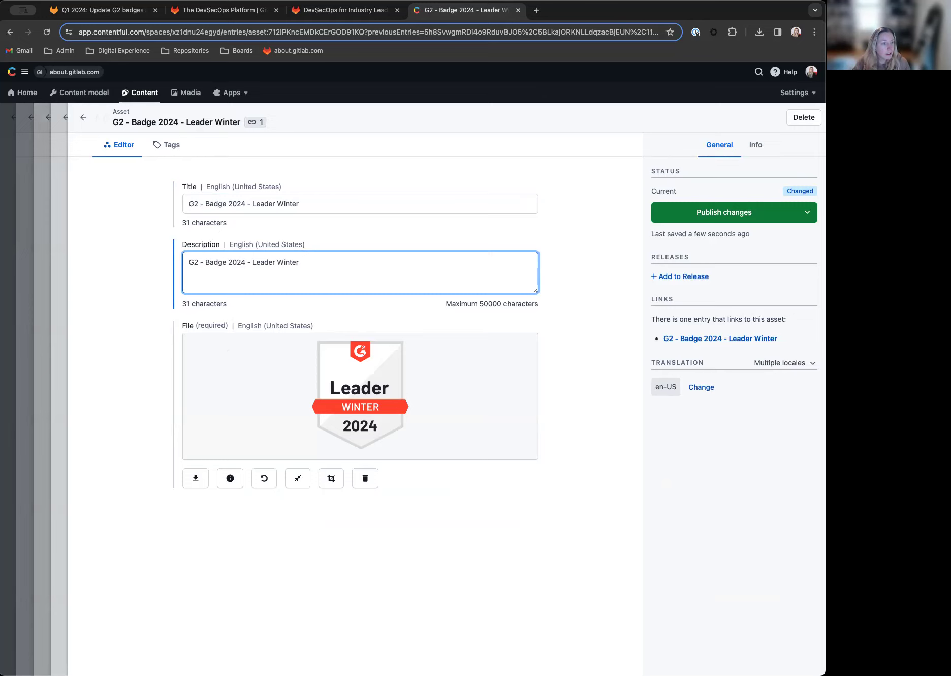
left_click(83, 117)
left_click(81, 118)
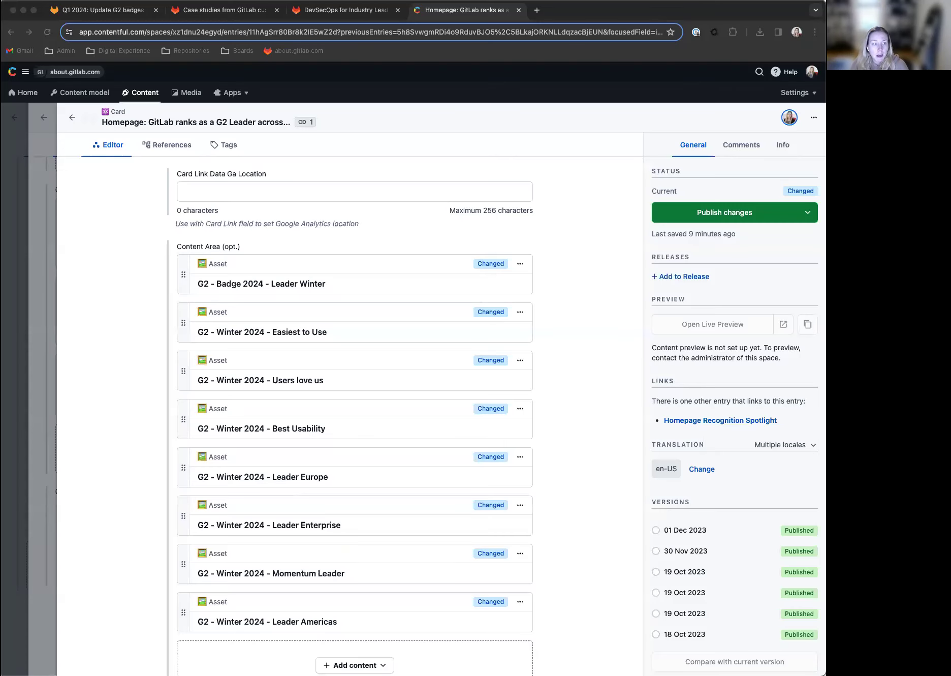
Step: Review the badge assets in the homepage card's content area, including the Leader Winter badge entry
scroll(414, 221, "down", 3)
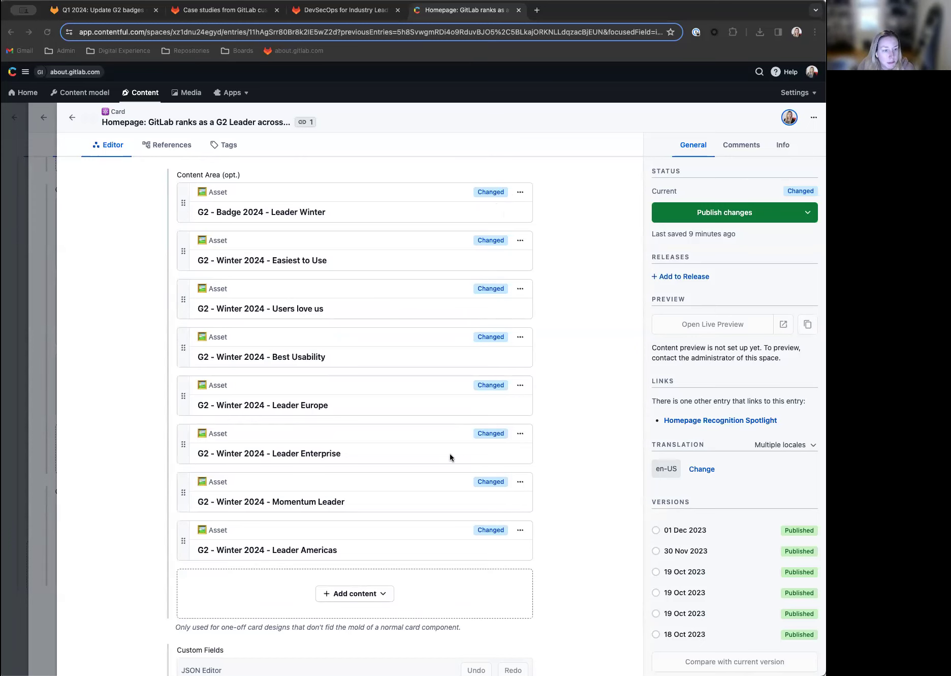
scroll(449, 453, "up", 2)
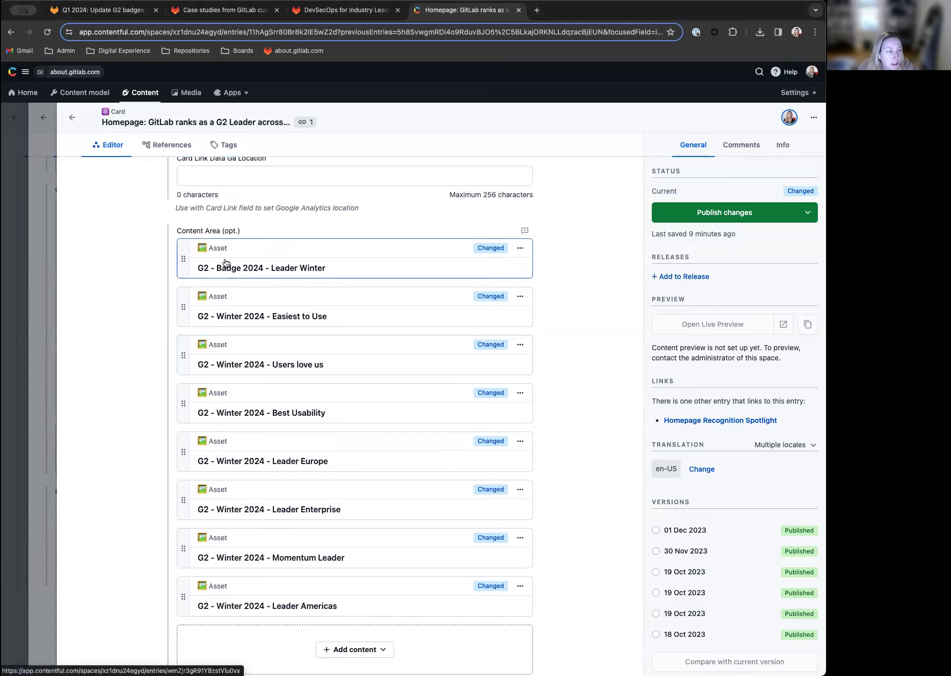
left_click(258, 270)
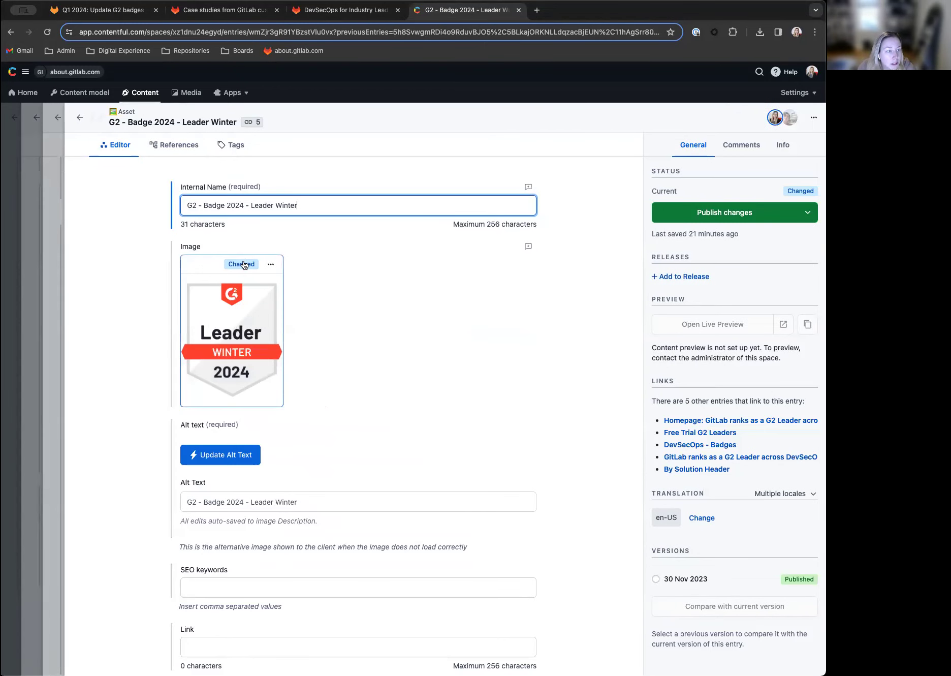
left_click(82, 116)
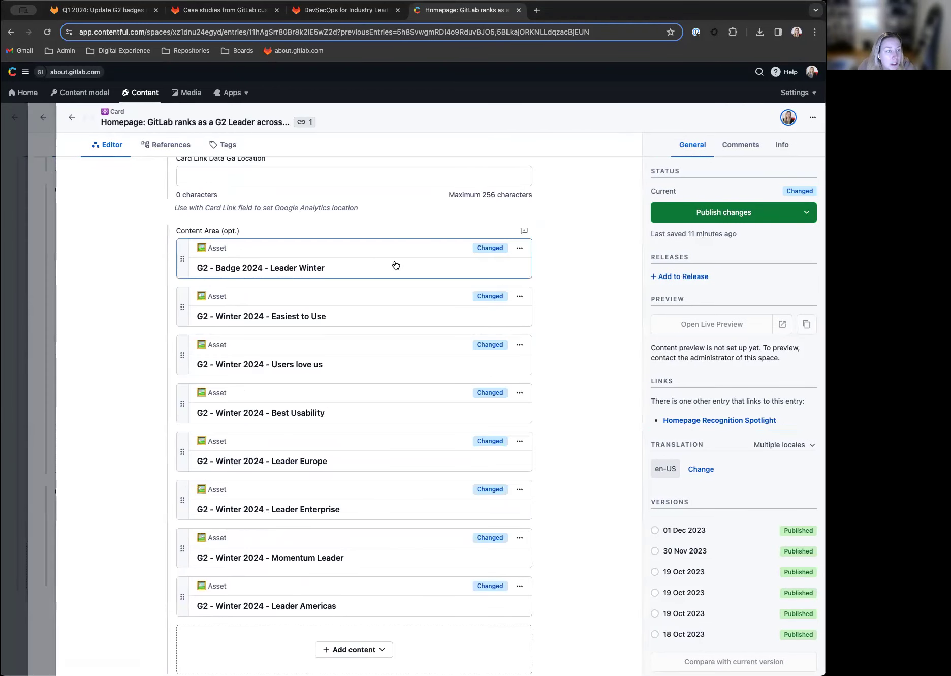
Step: Select the homepage card with all its references and publish them together
left_click(164, 147)
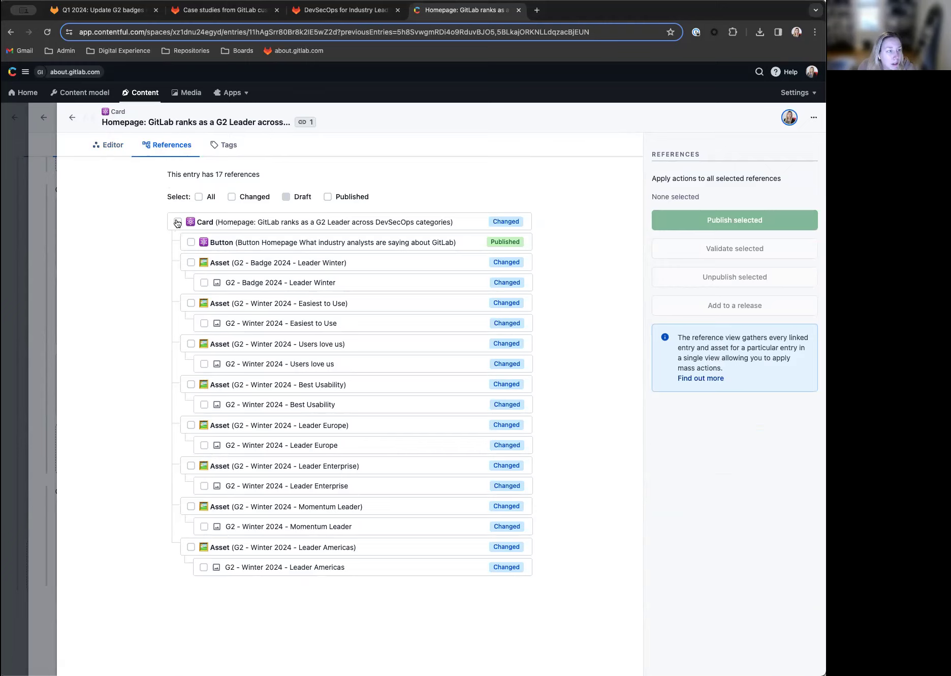
left_click(198, 197)
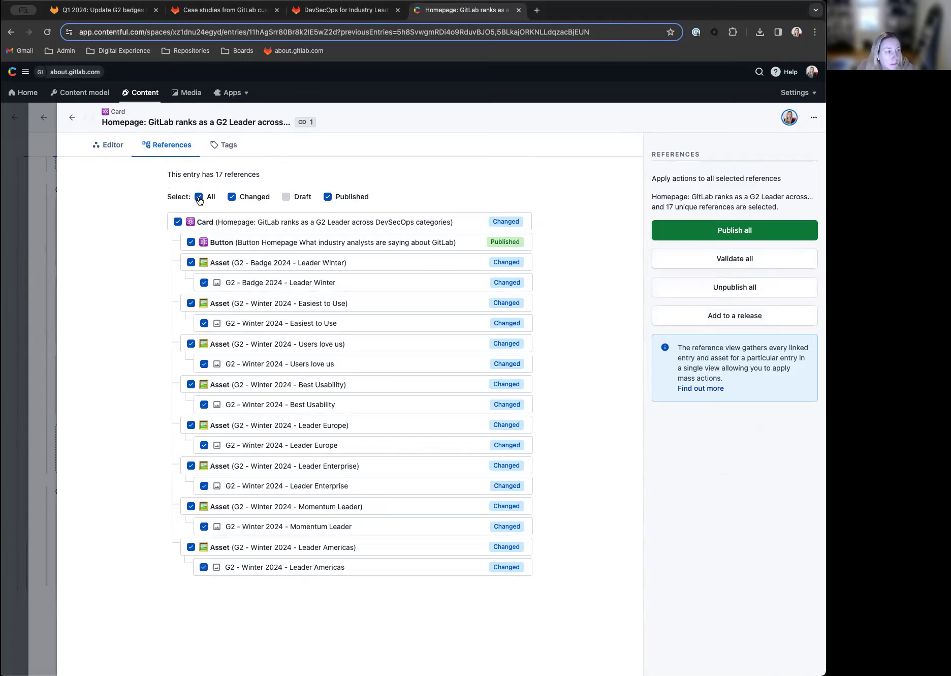
left_click(706, 237)
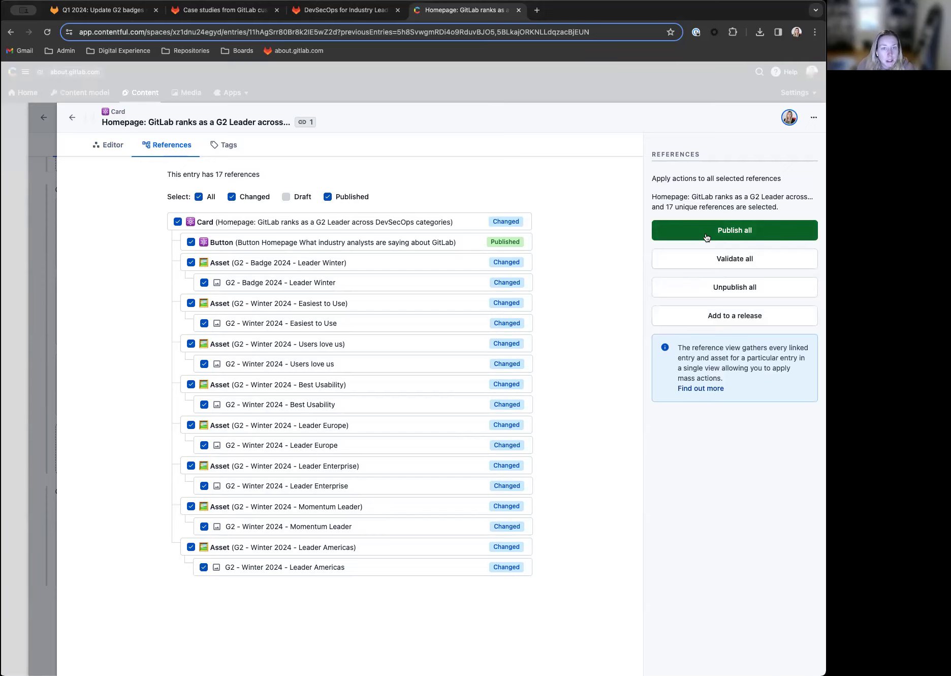